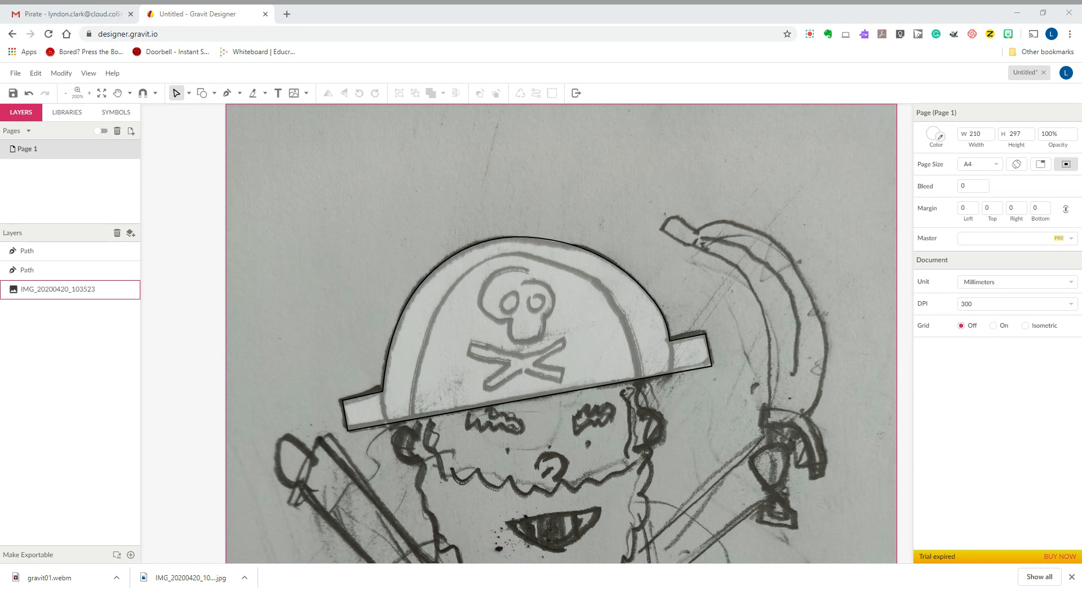
Step: Trace the inner dome of the pirate hat with the Path tool as an open arch about 72 by 51 mm ending on the brim
{"action": "left_click", "coordinate": [555, 382]}
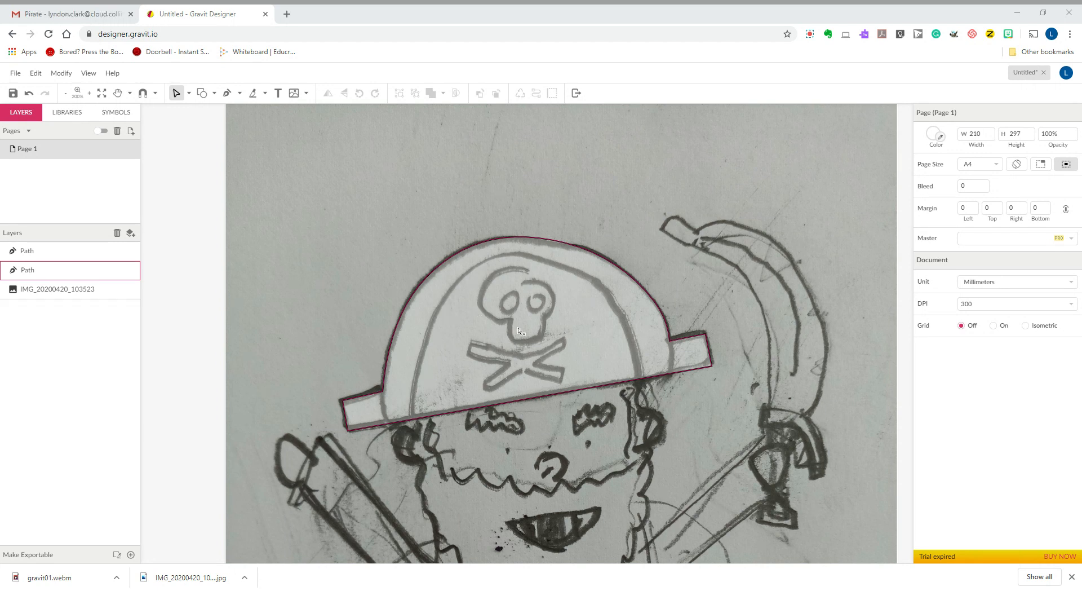
{"action": "left_click", "coordinate": [343, 257]}
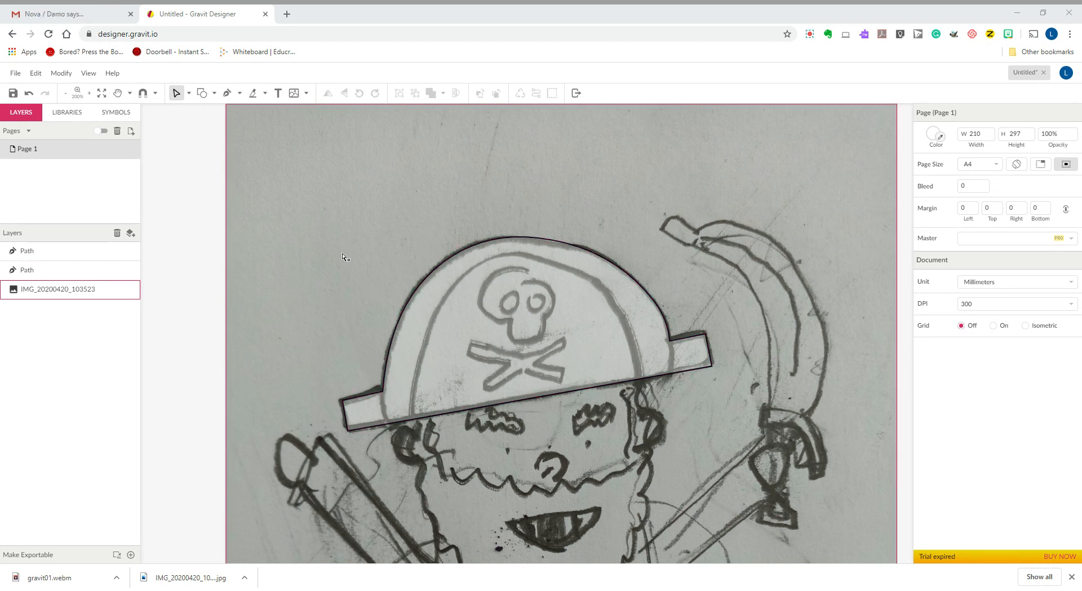
{"action": "left_click", "coordinate": [229, 96]}
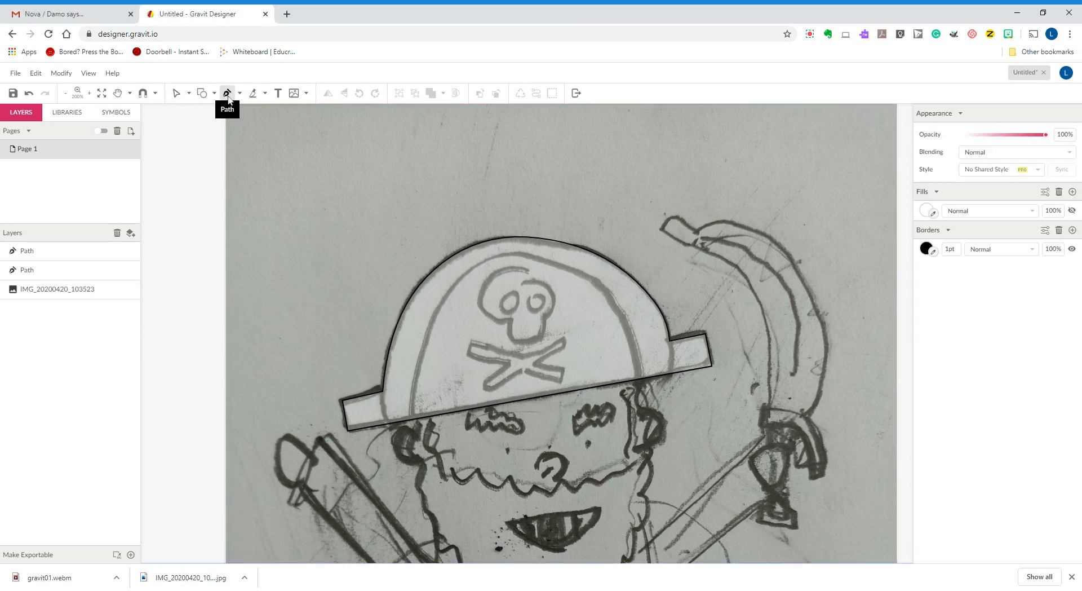
{"action": "left_click", "coordinate": [414, 418]}
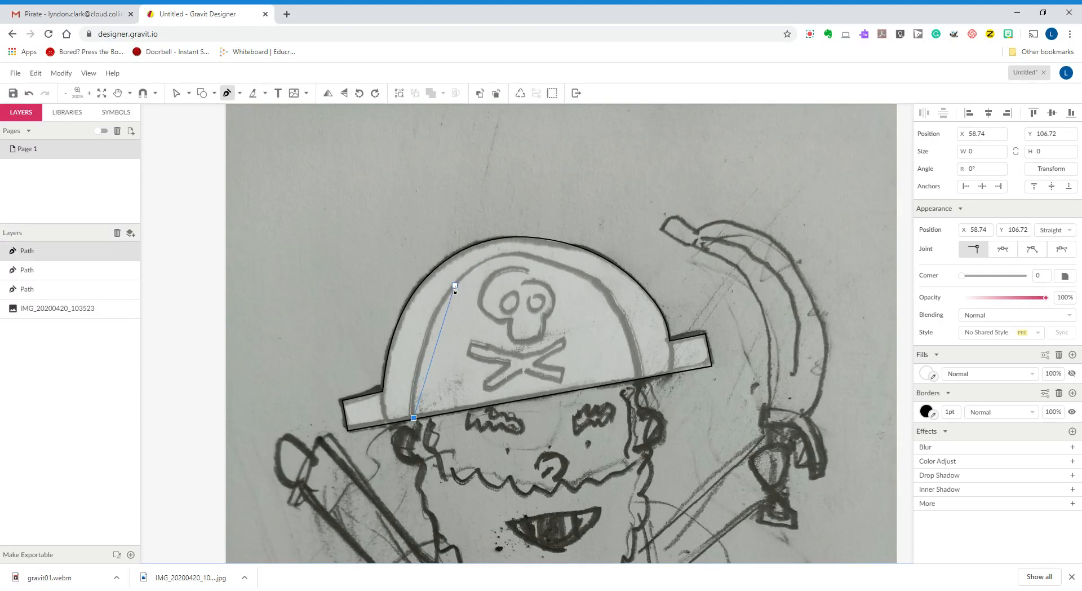
{"action": "left_click_drag", "start_coordinate": [442, 301], "coordinate": [479, 245]}
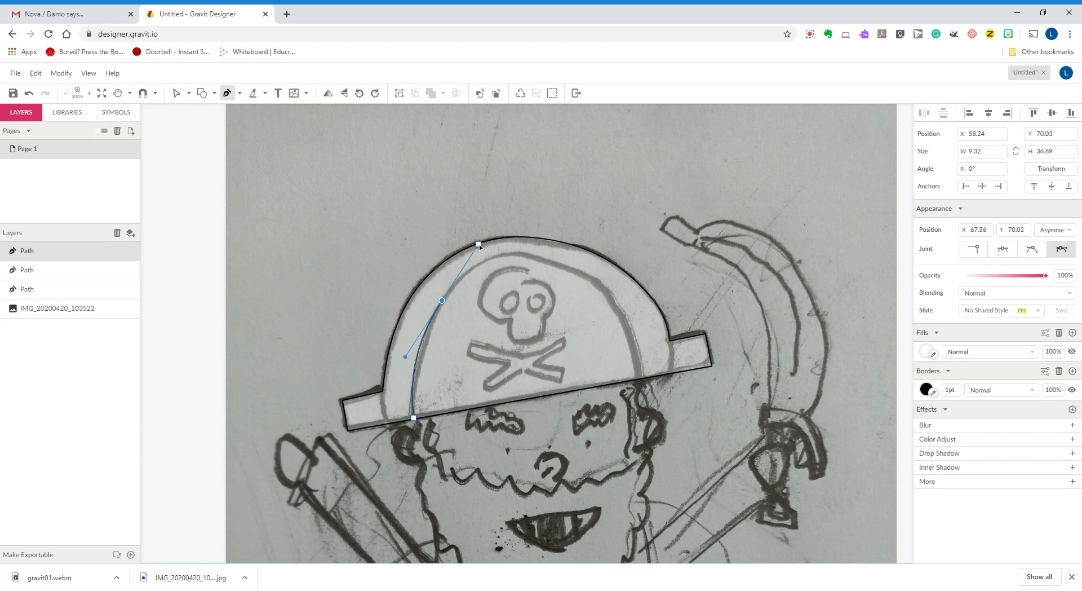
{"action": "left_click", "coordinate": [527, 255]}
{"action": "left_click", "coordinate": [564, 269]}
{"action": "left_click_drag", "start_coordinate": [625, 325], "coordinate": [638, 378]}
{"action": "left_click", "coordinate": [657, 403]}
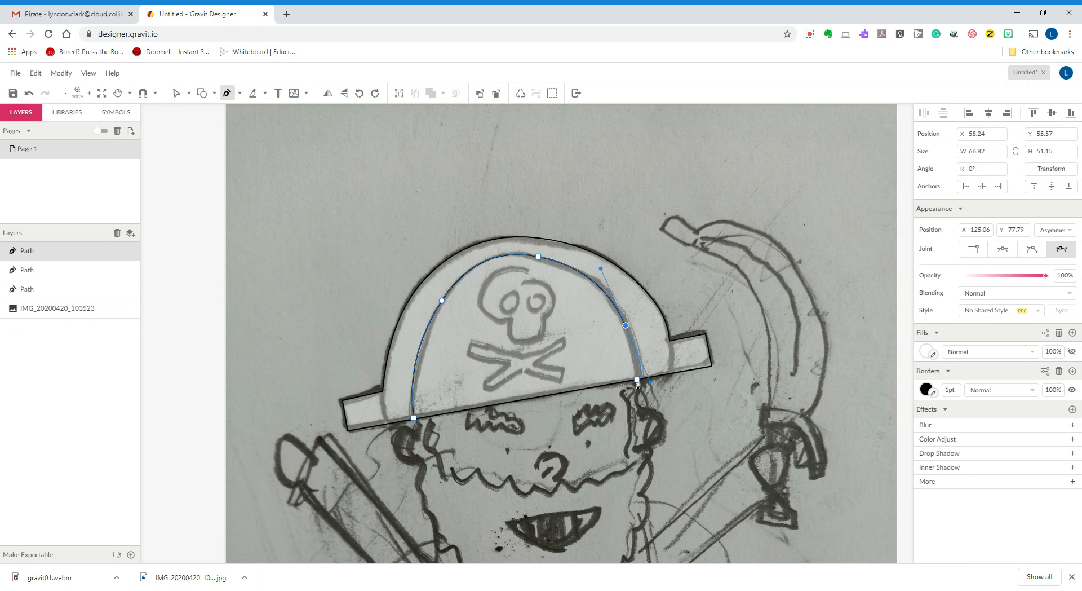
{"action": "left_click", "coordinate": [637, 380]}
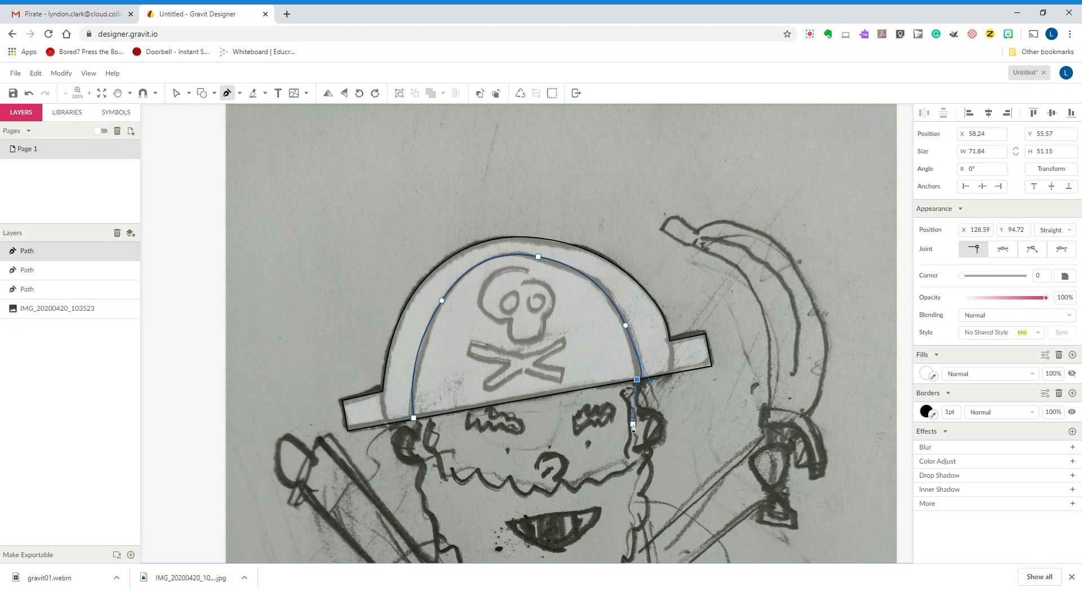
{"action": "key", "text": "Escape"}
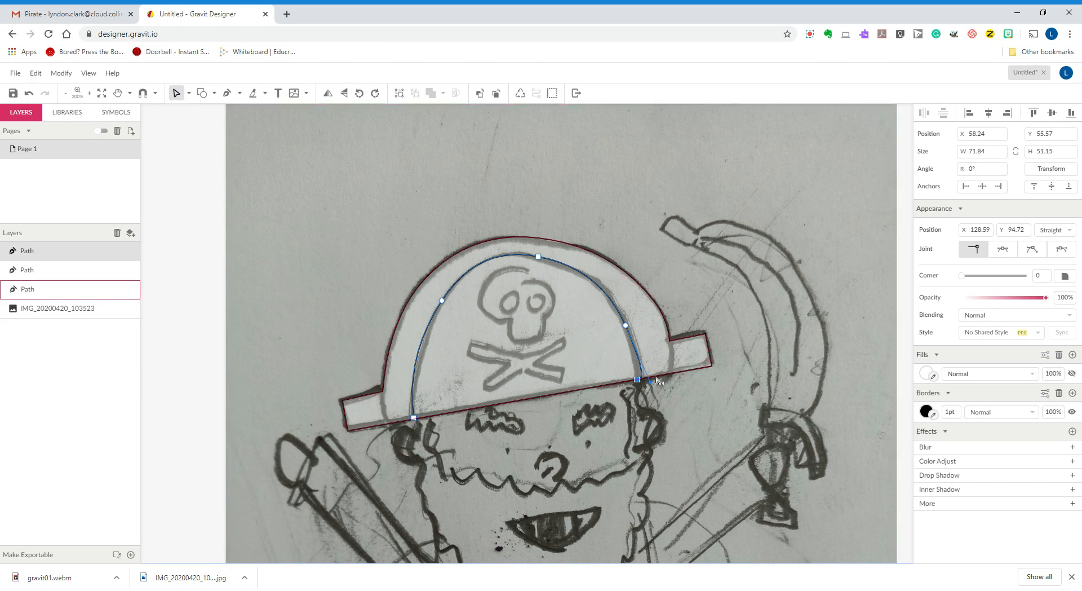
Step: Align the dome arch's right end point with the sketched line on the brim and close the path with a straight edge
{"action": "left_click_drag", "start_coordinate": [652, 387], "coordinate": [637, 348]}
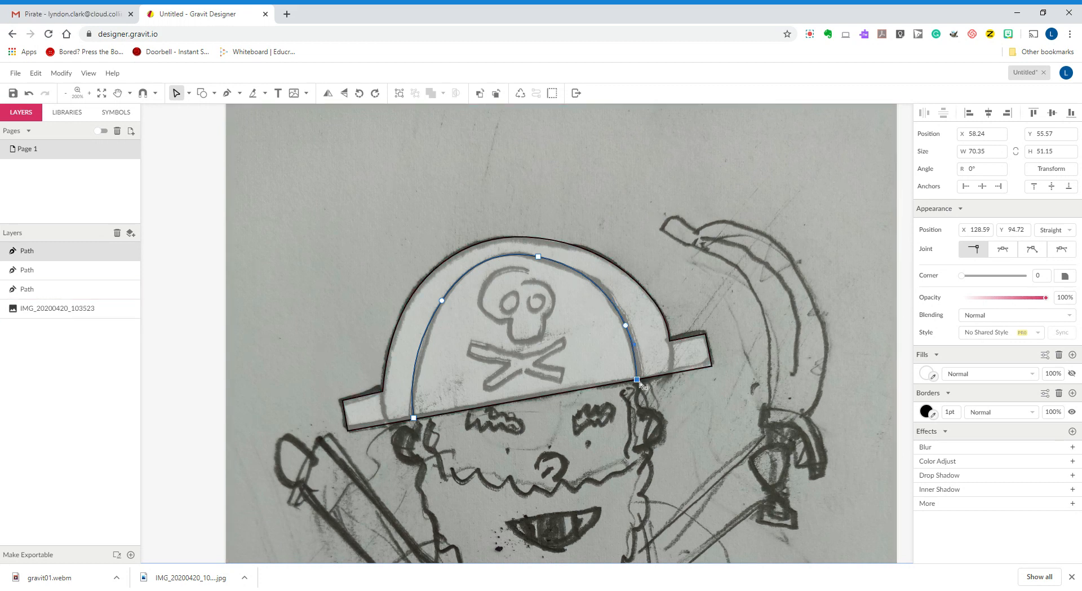
{"action": "left_click_drag", "start_coordinate": [637, 379], "coordinate": [641, 378]}
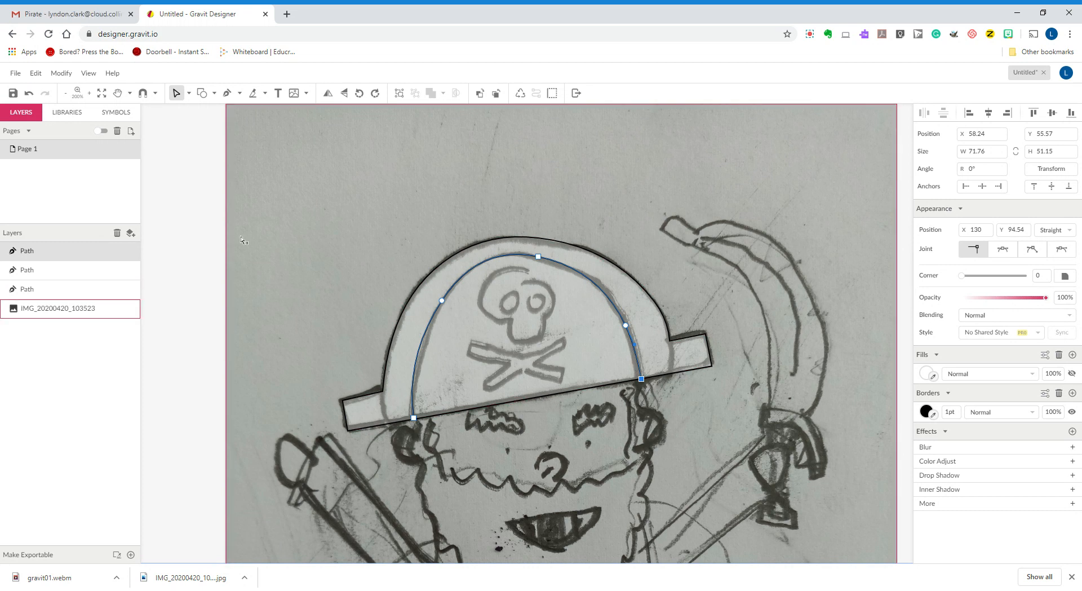
{"action": "left_click", "coordinate": [228, 93]}
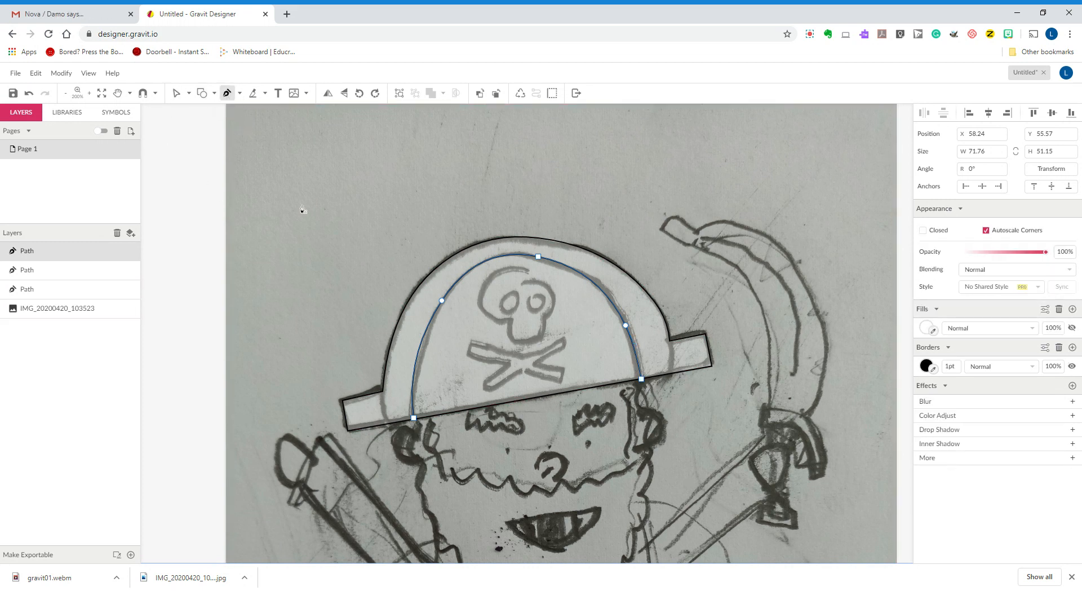
{"action": "left_click", "coordinate": [641, 380]}
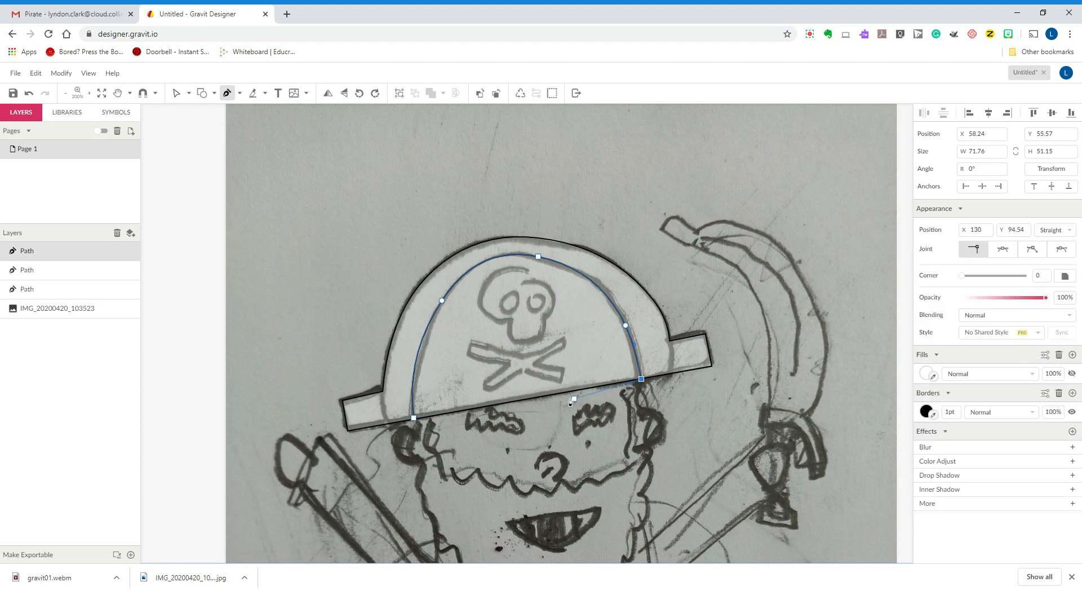
{"action": "left_click", "coordinate": [648, 417]}
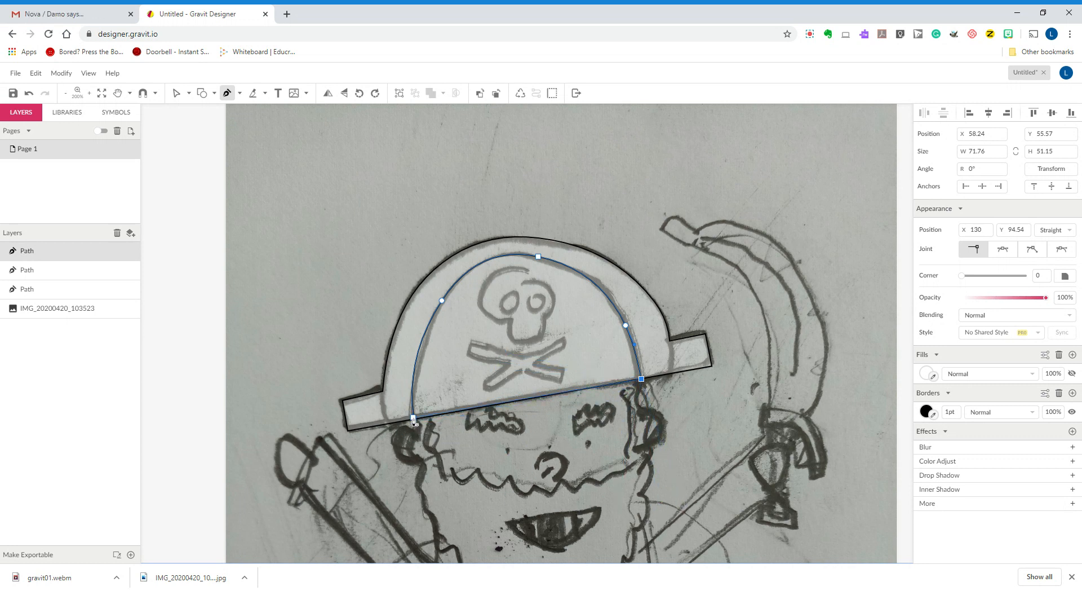
{"action": "left_click", "coordinate": [413, 419]}
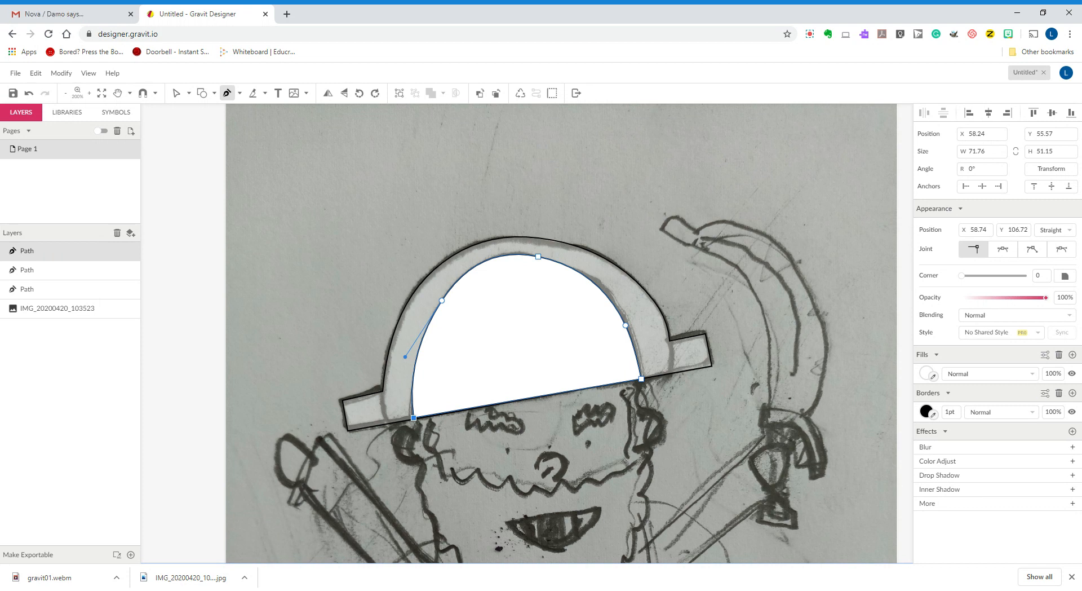
Step: Set the dome shape's fill opacity to 50%
{"action": "left_click", "coordinate": [1053, 373]}
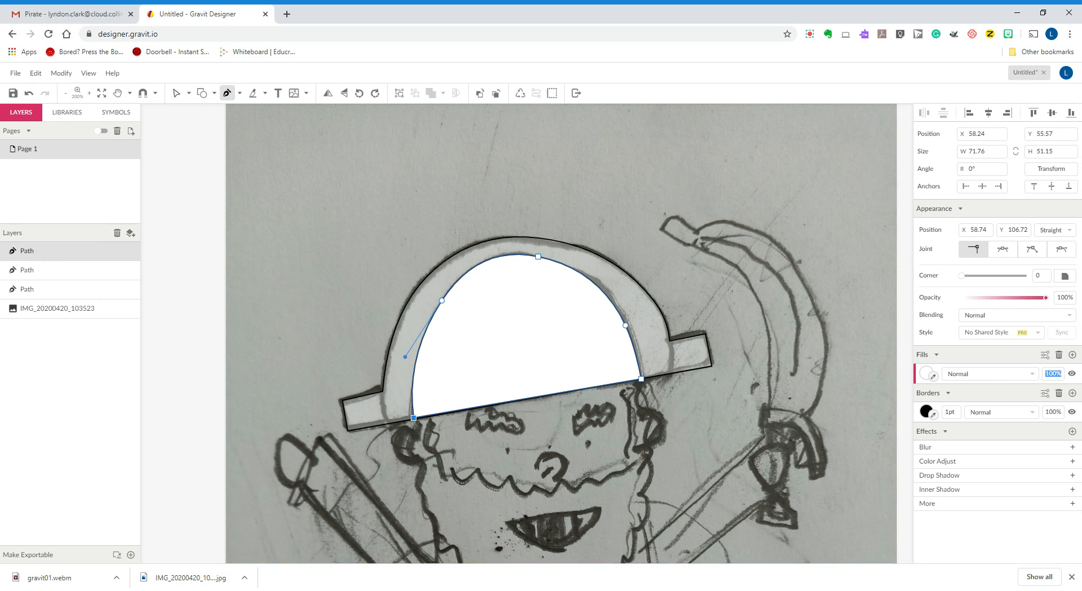
{"action": "type", "text": "5"}
{"action": "key", "text": "Return"}
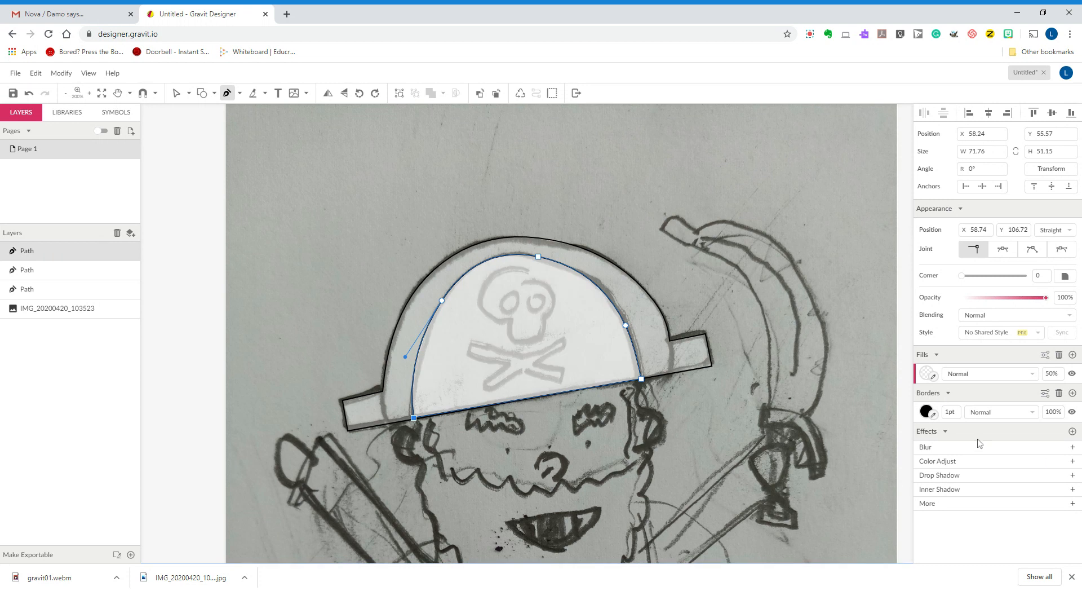
Step: Fill the dome shape with red (#FF0000) at 50% opacity
{"action": "left_click", "coordinate": [927, 373]}
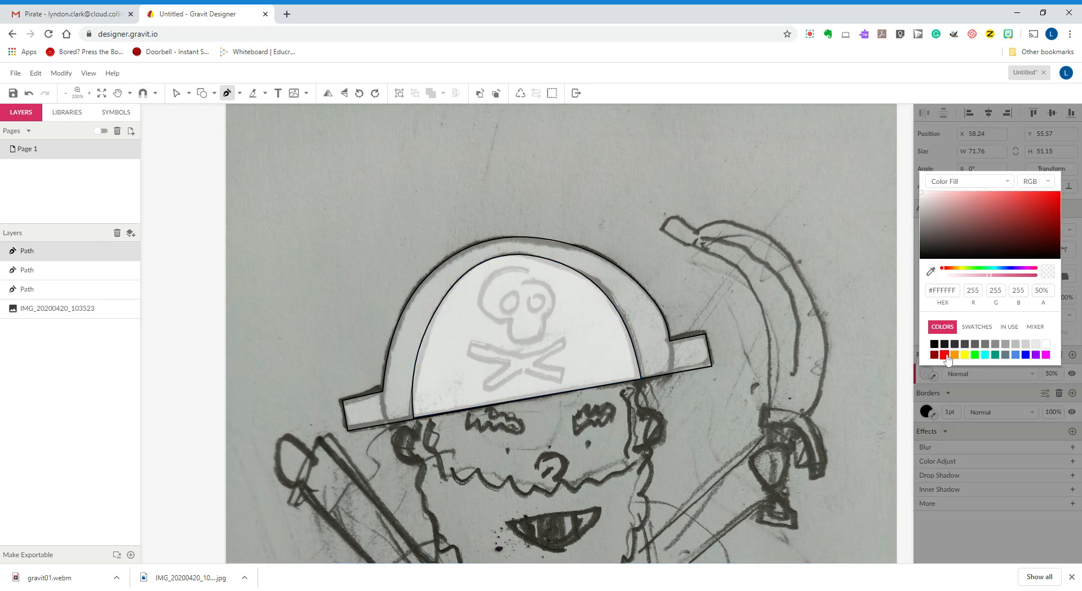
{"action": "left_click", "coordinate": [944, 355]}
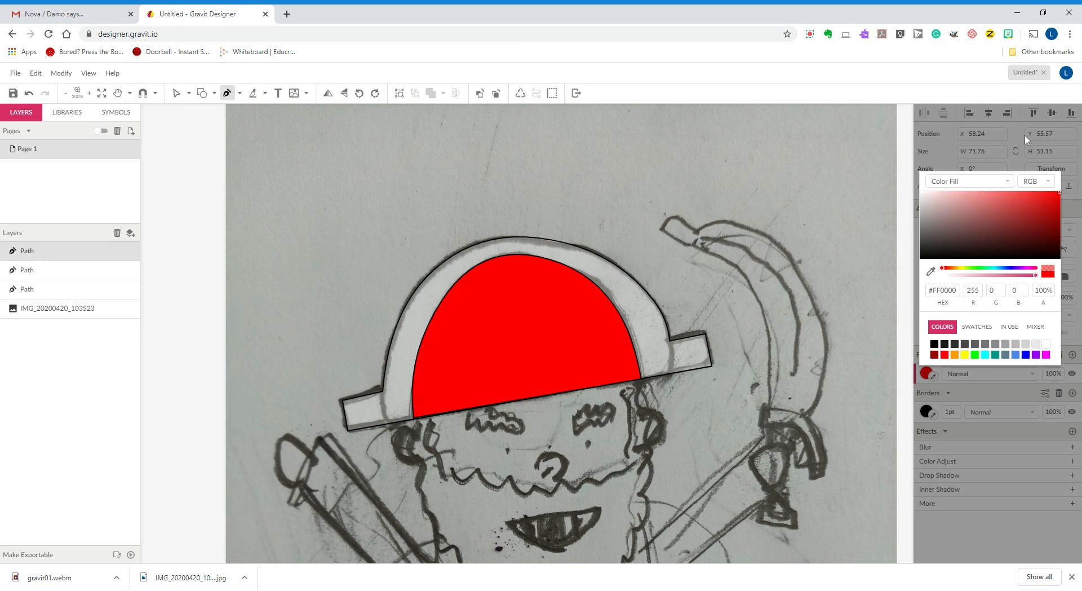
{"action": "left_click", "coordinate": [1050, 374]}
{"action": "left_click", "coordinate": [1053, 373]}
{"action": "type", "text": "50"}
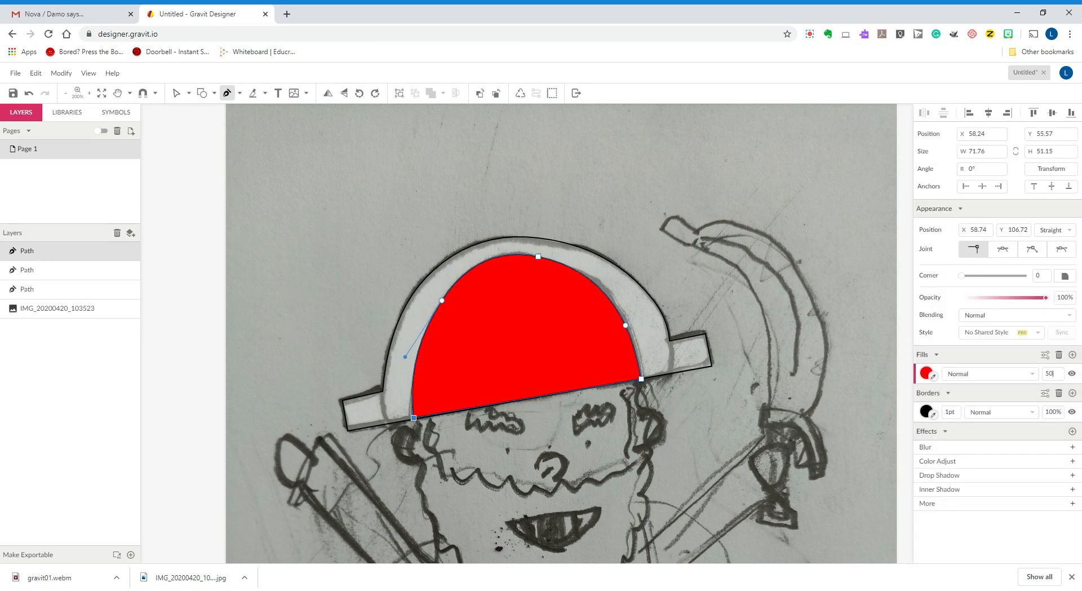
{"action": "key", "text": "Return"}
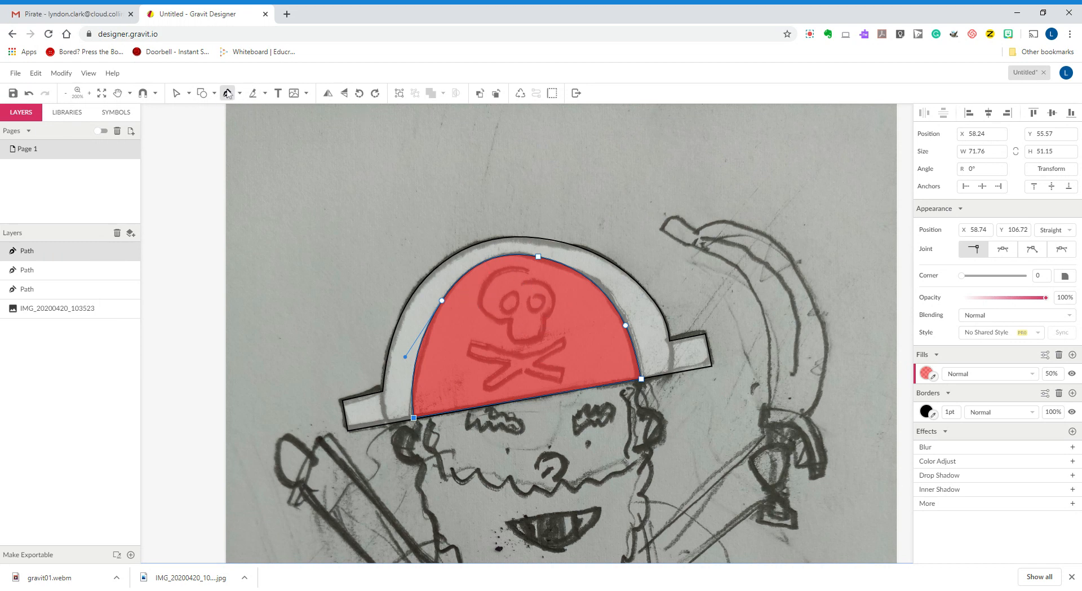
Step: Trace the skull on the hat with the Path tool from the jaw around the cranium to the opposite cheek, about 22 by 23 mm
{"action": "left_click", "coordinate": [539, 339]}
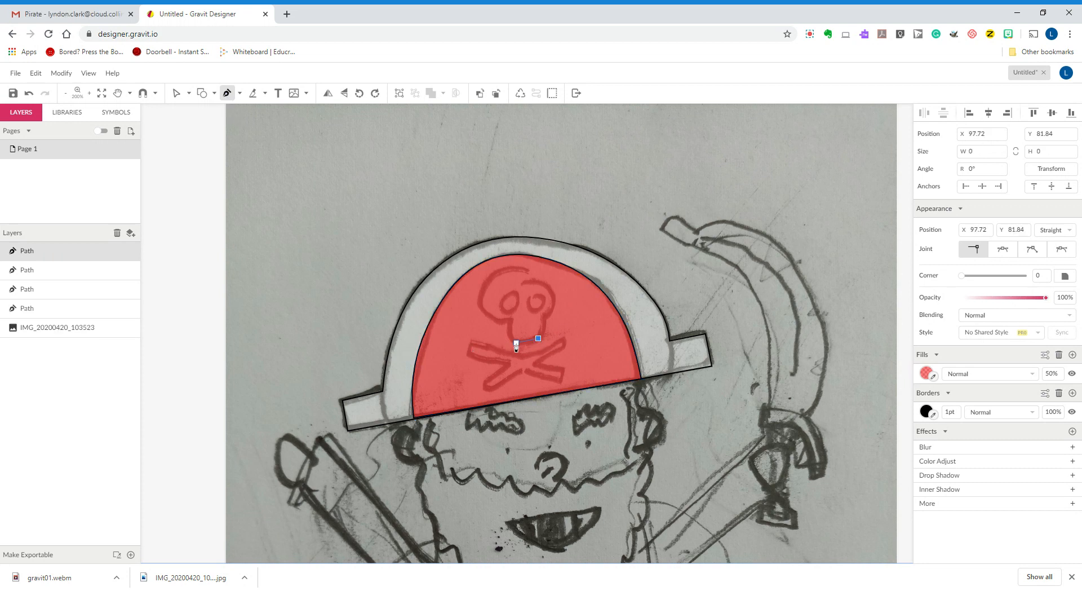
{"action": "left_click", "coordinate": [513, 342]}
{"action": "left_click_drag", "start_coordinate": [511, 320], "coordinate": [480, 278]}
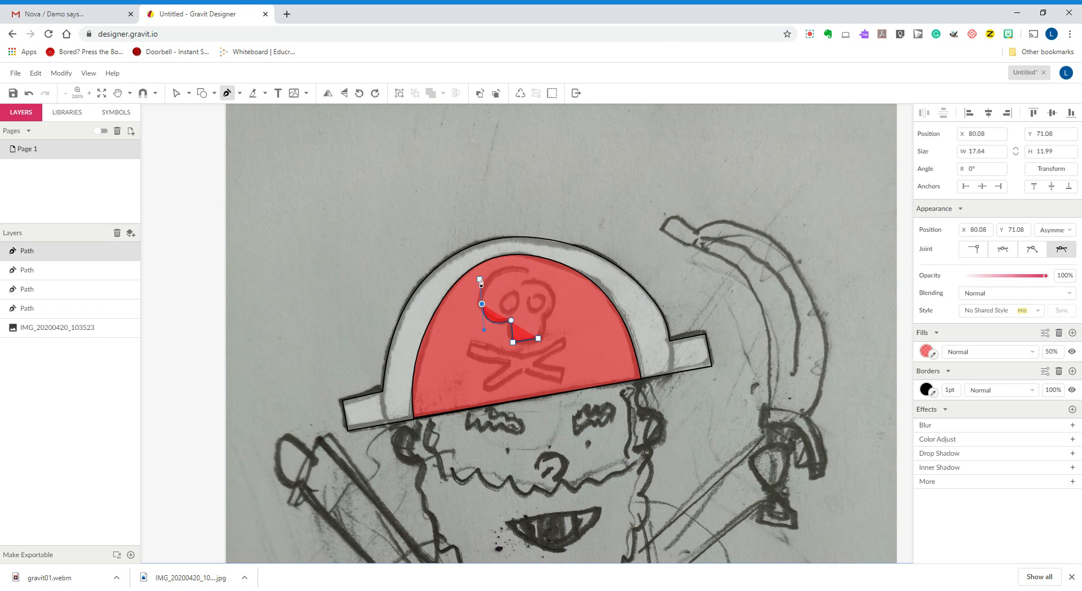
{"action": "left_click", "coordinate": [515, 268]}
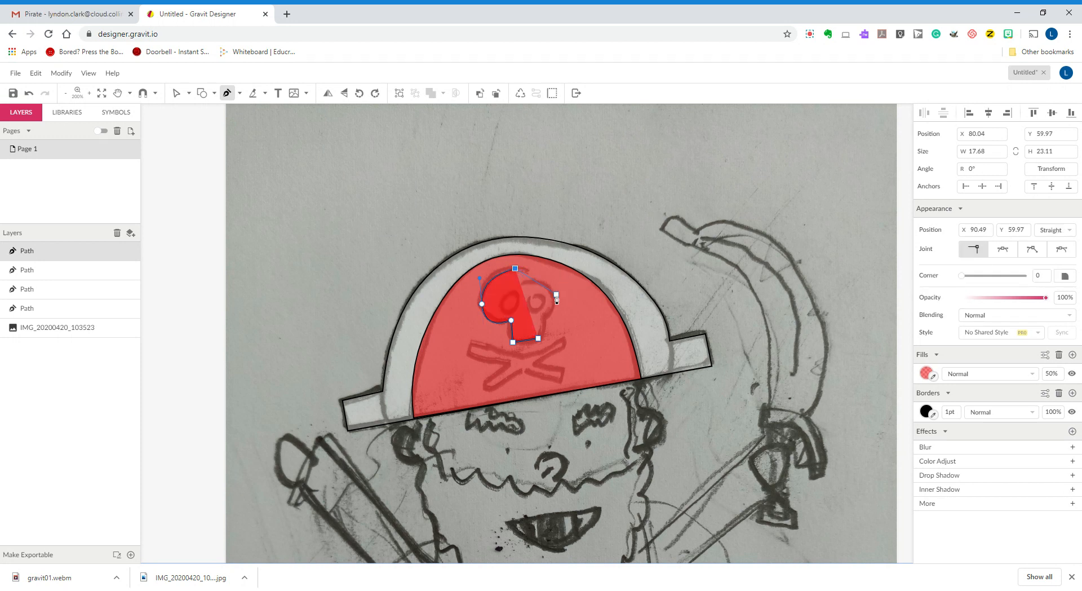
{"action": "left_click", "coordinate": [553, 292]}
{"action": "left_click", "coordinate": [544, 316]}
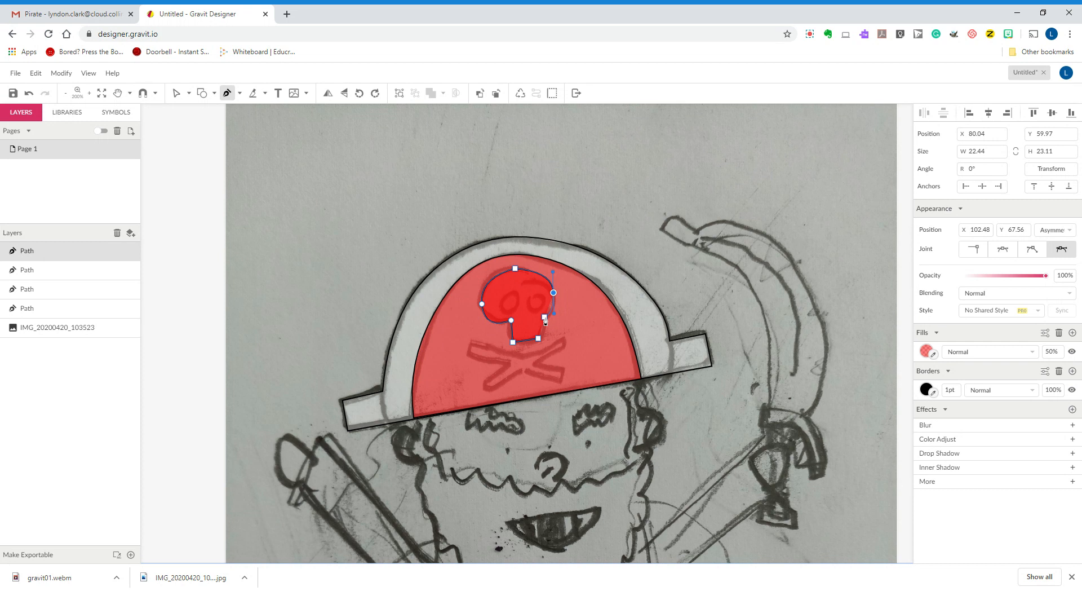
{"action": "key", "text": "Escape"}
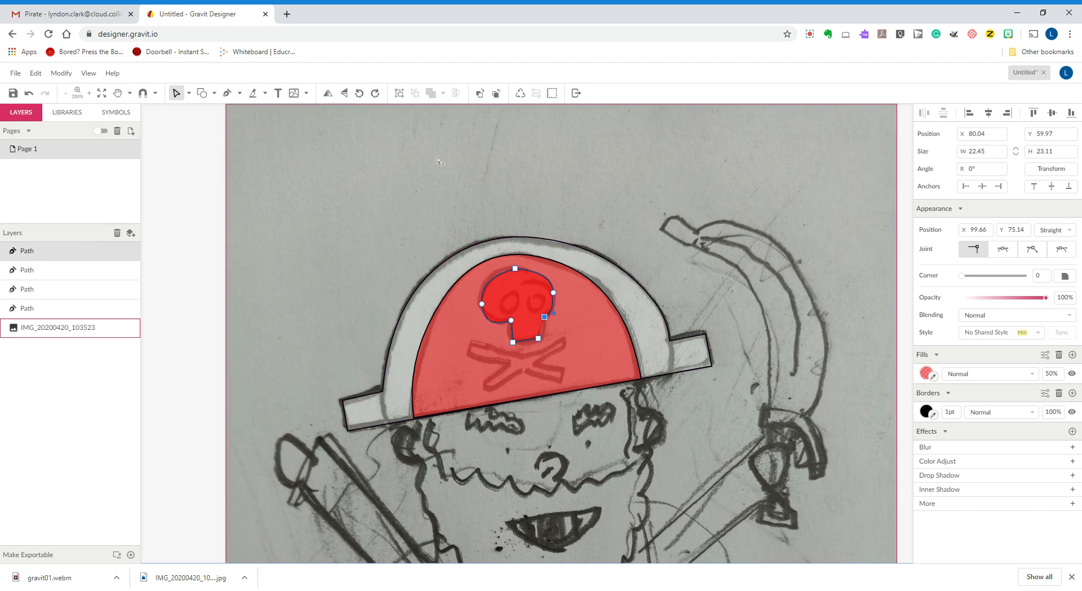
Step: Close the skull path with a straight edge from the cheek point down to the jaw's starting point
{"action": "left_click", "coordinate": [230, 96]}
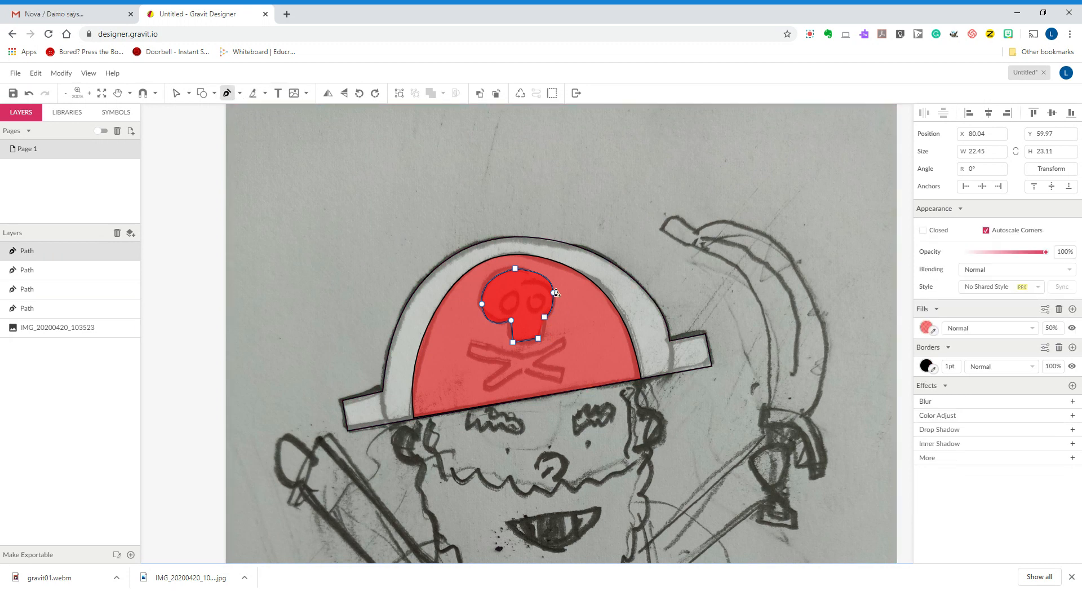
{"action": "left_click", "coordinate": [544, 318]}
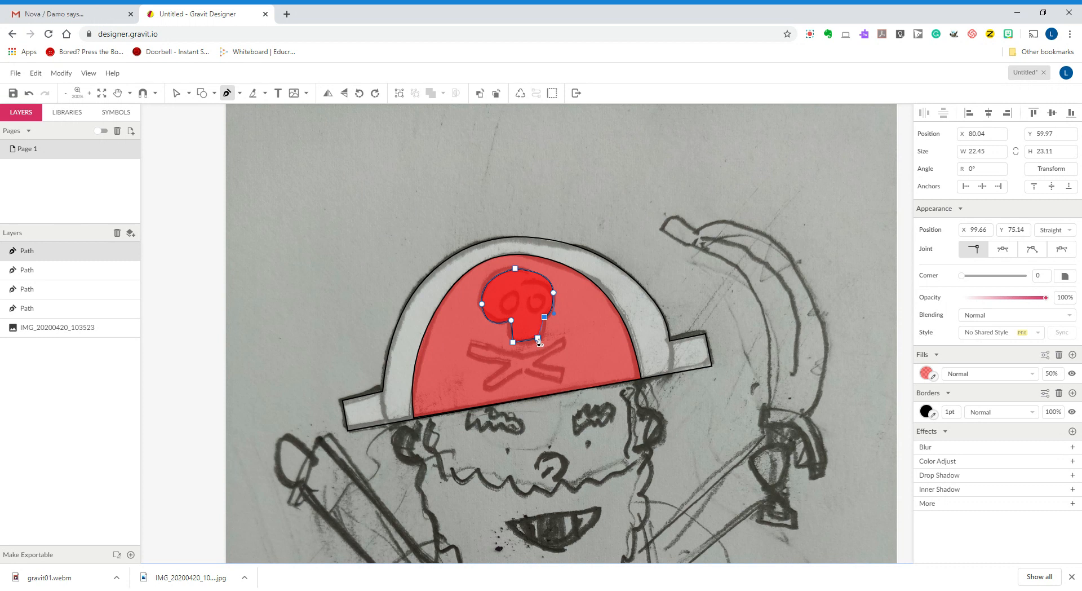
{"action": "left_click", "coordinate": [539, 339]}
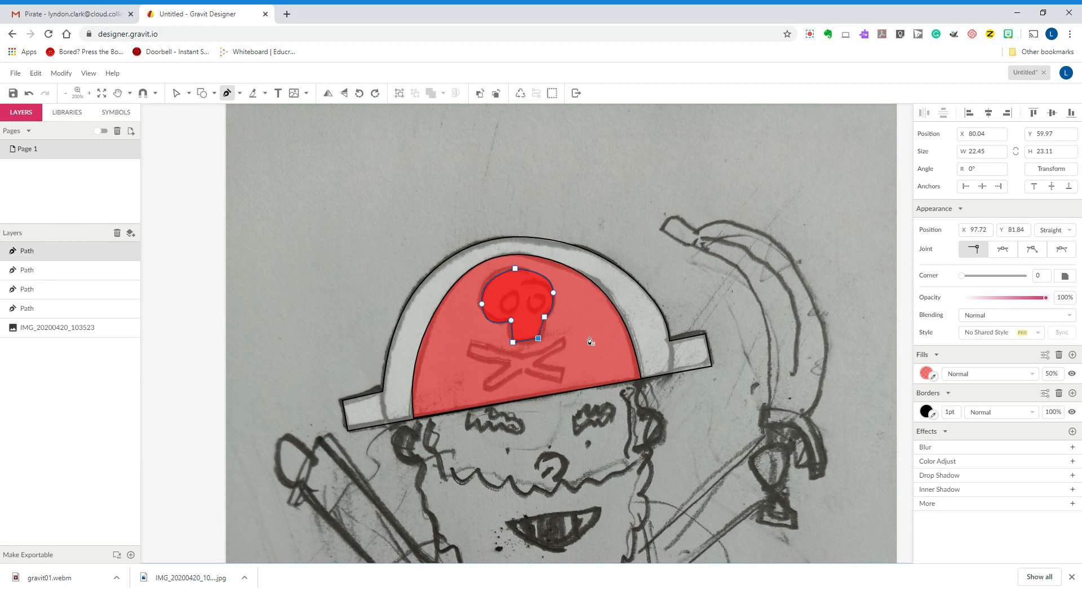
{"action": "key", "text": "v"}
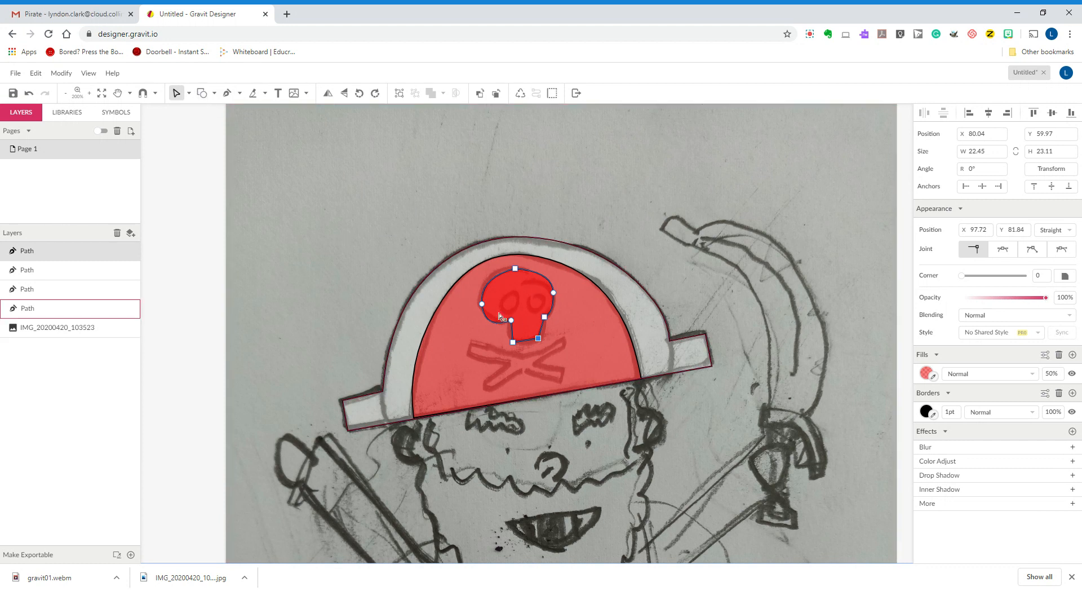
Step: Fill the skull shape with white (#FFFFFF) at 50% opacity
{"action": "left_click", "coordinate": [926, 373]}
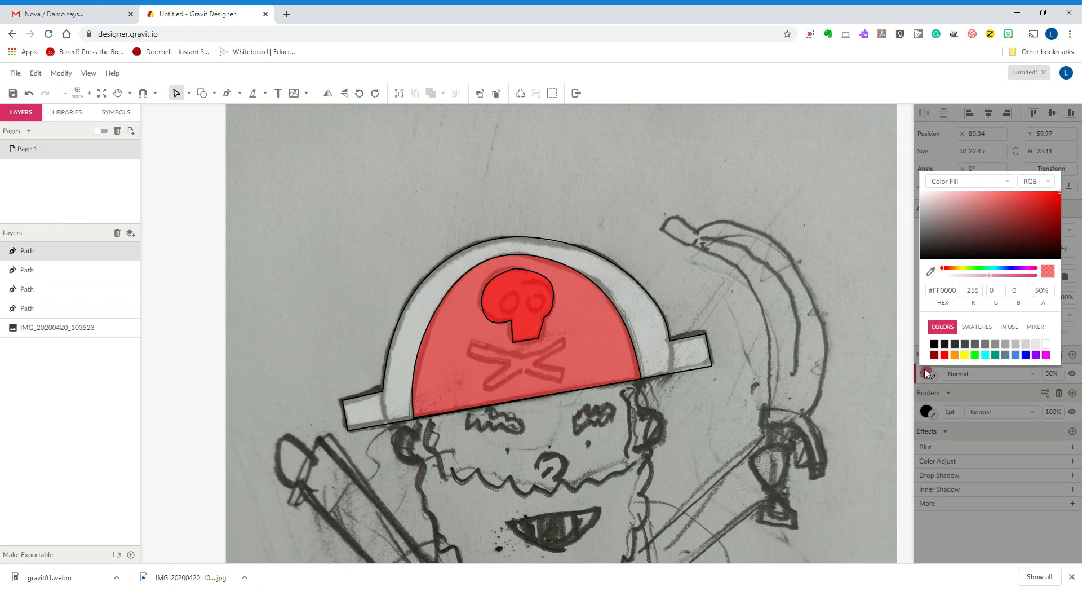
{"action": "left_click", "coordinate": [1046, 345]}
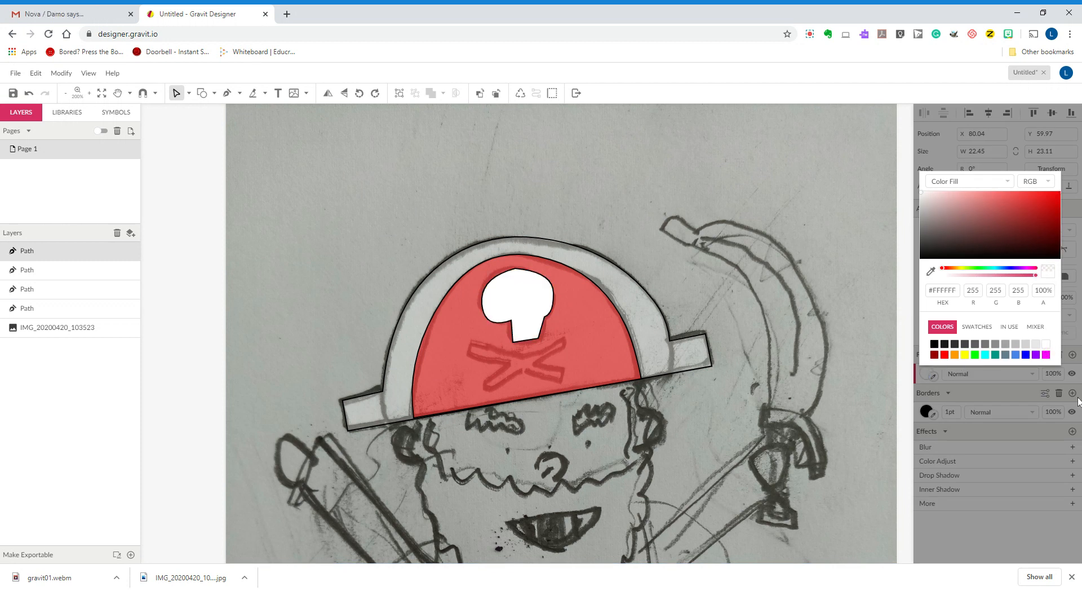
{"action": "left_click", "coordinate": [1033, 383]}
{"action": "left_click", "coordinate": [1052, 373]}
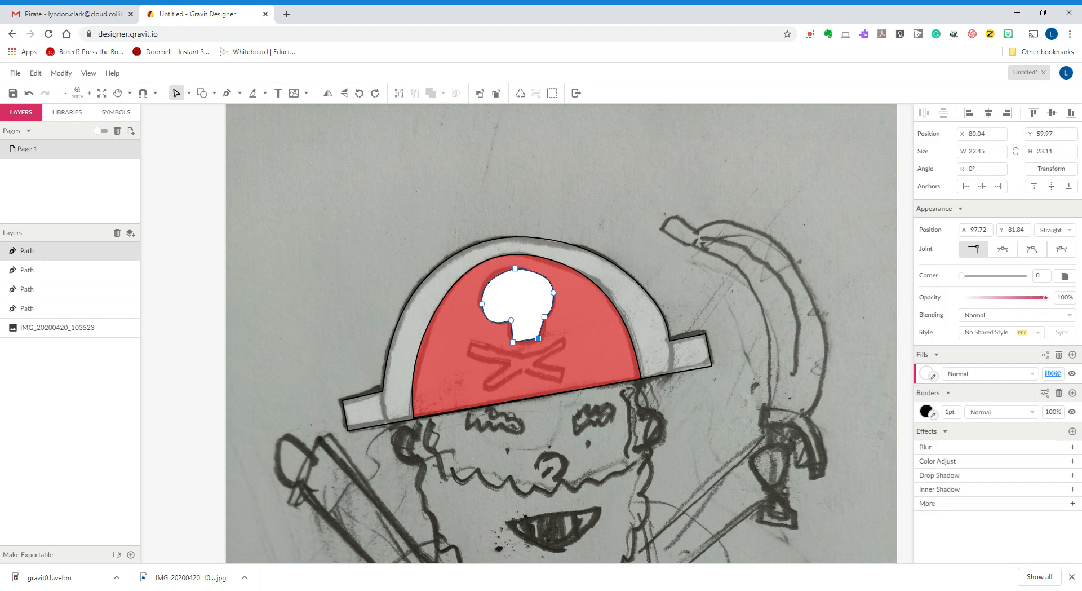
{"action": "type", "text": "50"}
{"action": "key", "text": "Return"}
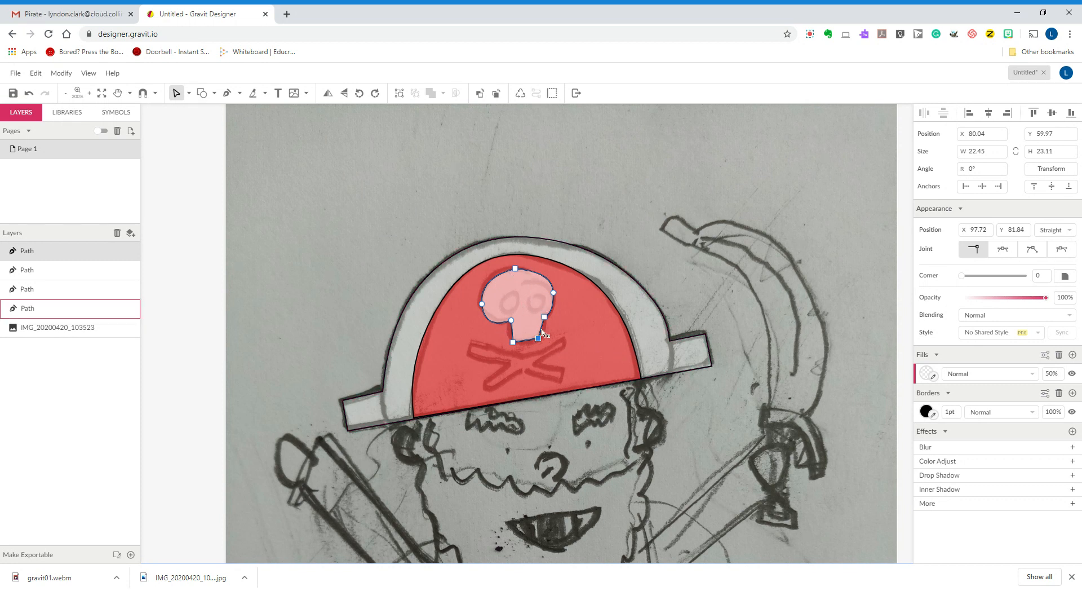
Step: Trace the crossbones below the skull with the Path tool as one closed white shape, about 30 by 16 mm
{"action": "left_click", "coordinate": [203, 160]}
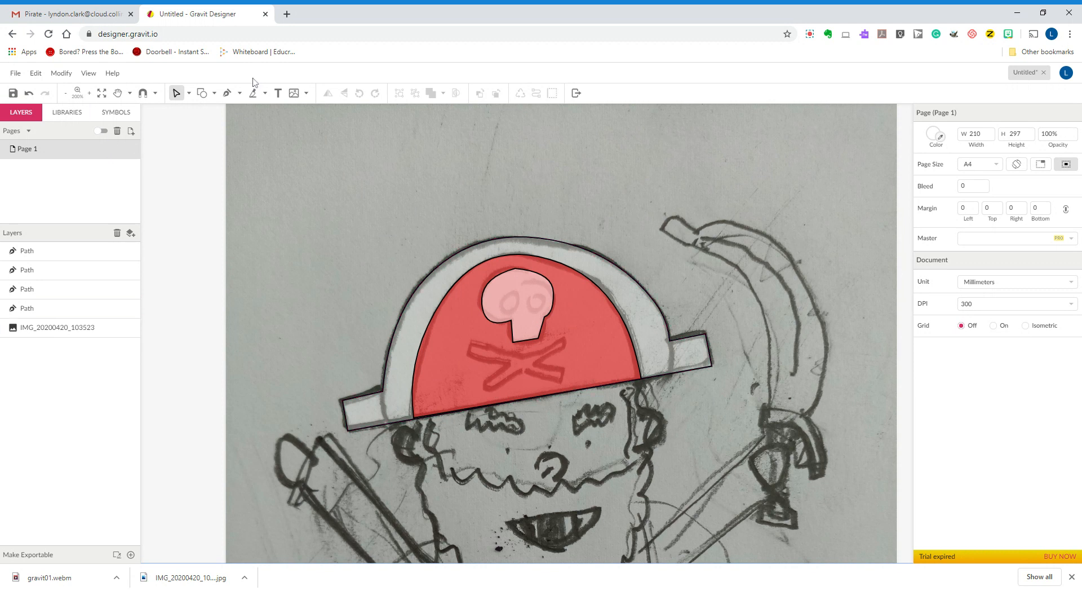
{"action": "left_click", "coordinate": [227, 93]}
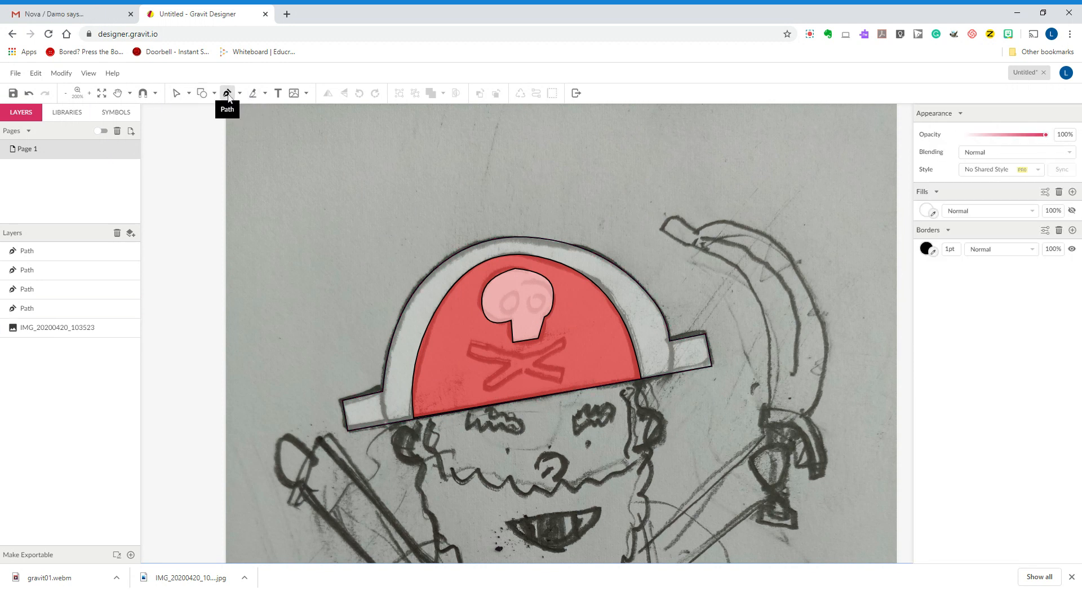
{"action": "left_click", "coordinate": [468, 355]}
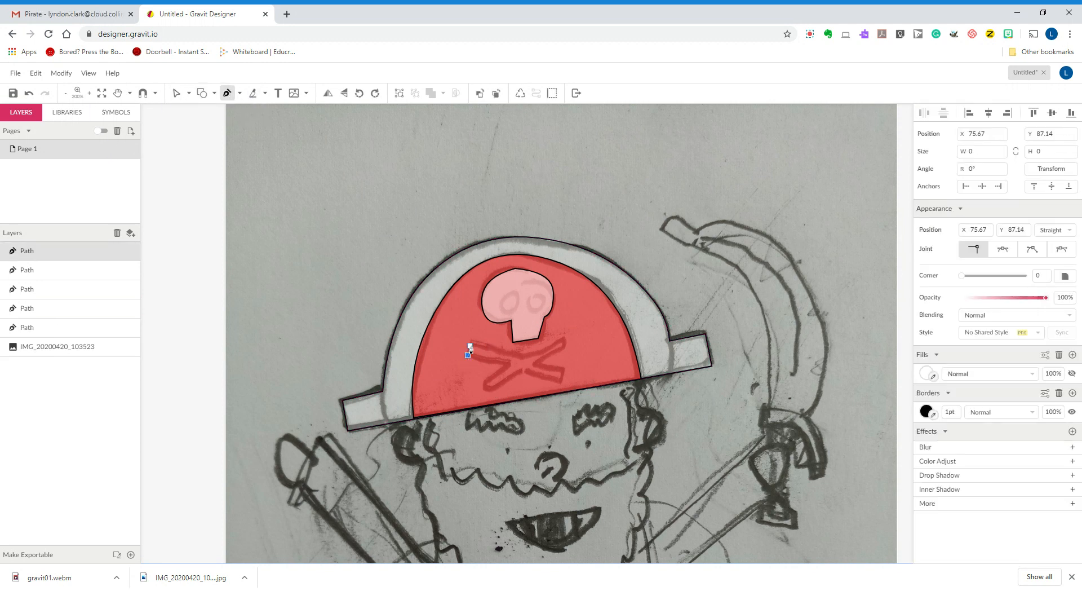
{"action": "left_click_drag", "start_coordinate": [523, 358], "coordinate": [567, 342]}
{"action": "left_click", "coordinate": [565, 344]}
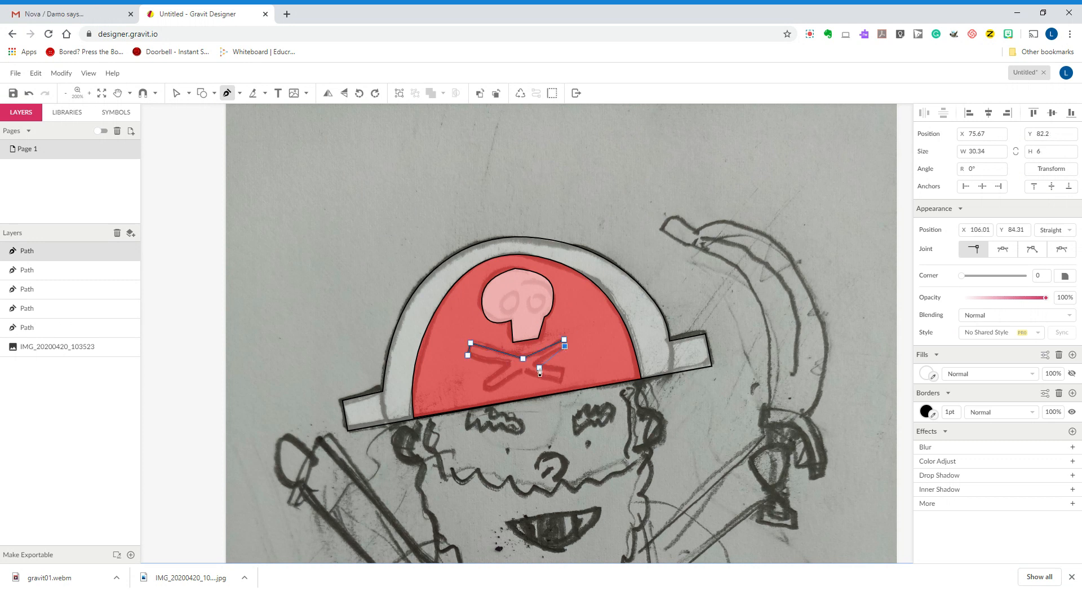
{"action": "left_click", "coordinate": [534, 364]}
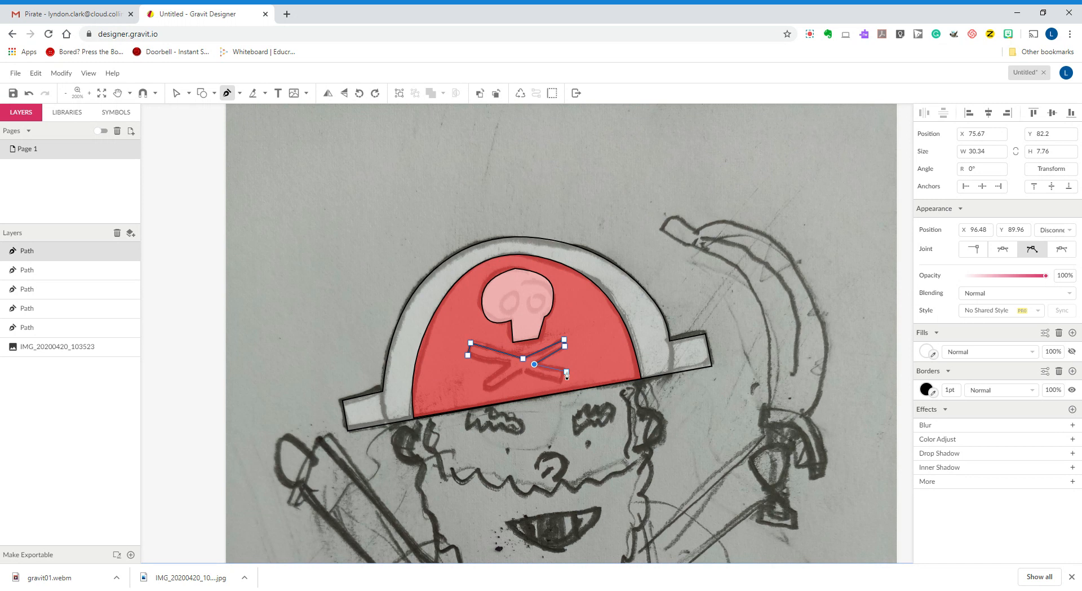
{"action": "left_click", "coordinate": [563, 372]}
{"action": "left_click_drag", "start_coordinate": [563, 373], "coordinate": [562, 385]}
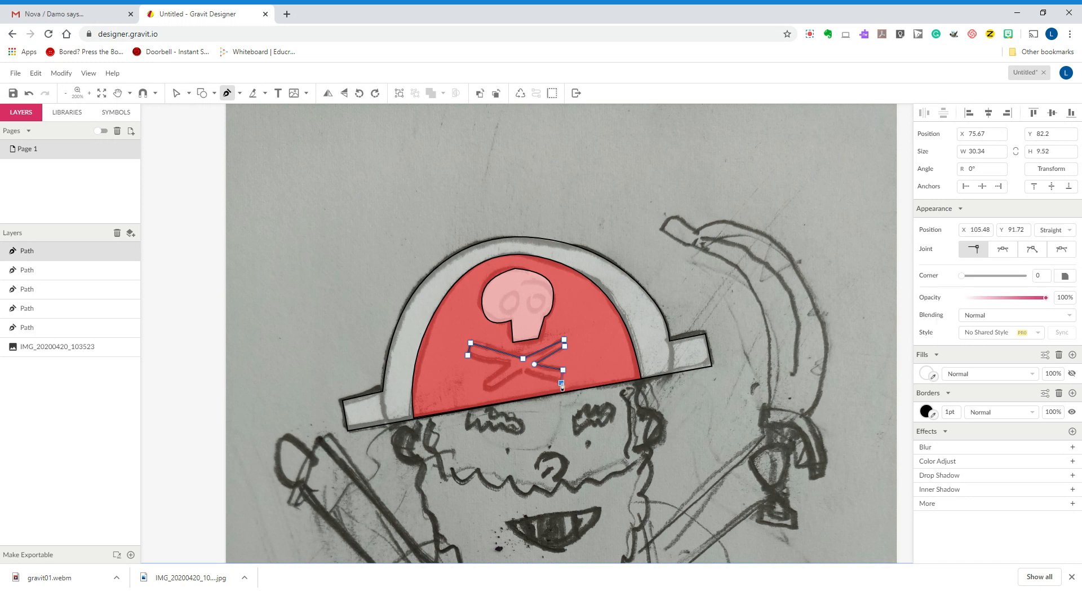
{"action": "left_click_drag", "start_coordinate": [522, 371], "coordinate": [485, 392]}
{"action": "left_click", "coordinate": [508, 366]}
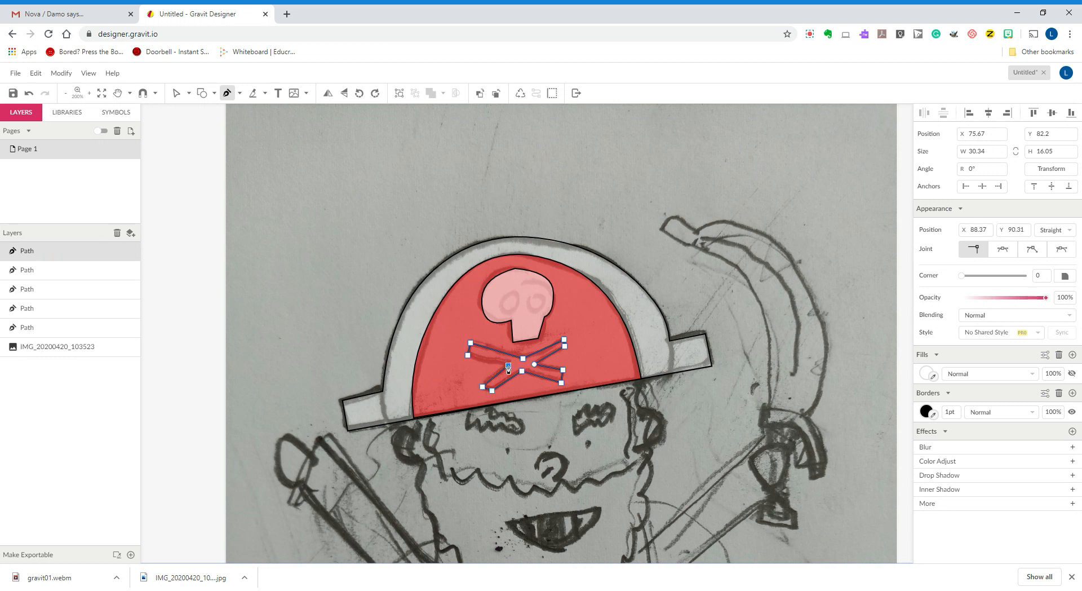
{"action": "left_click", "coordinate": [467, 356]}
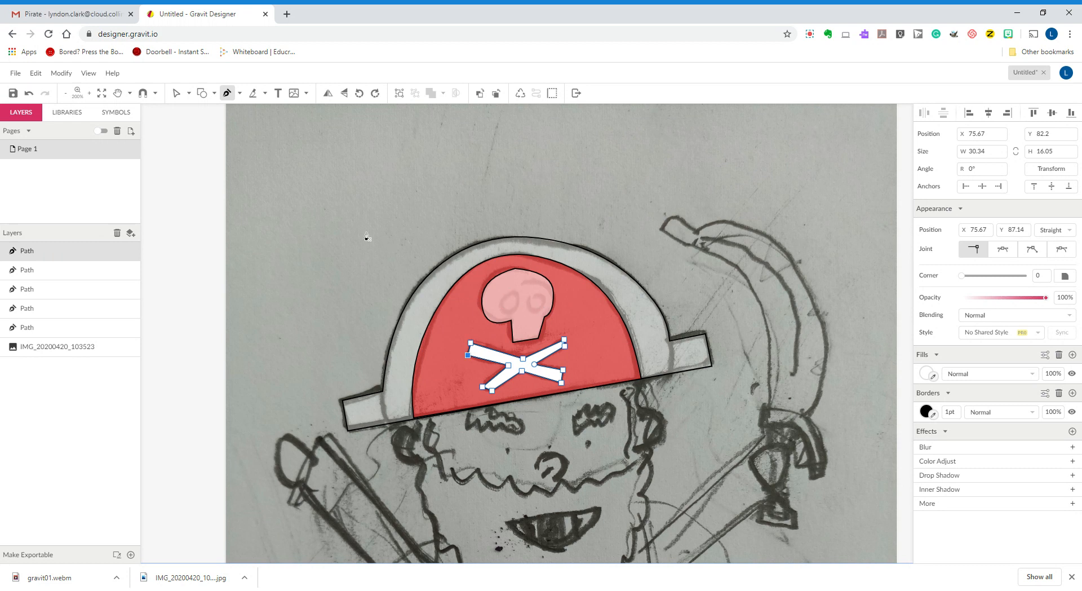
Step: Draw two ellipses over the skull's eye sockets, about 5.5 by 5.6 mm and about 4.8 by 4.6 mm
{"action": "left_click", "coordinate": [214, 93]}
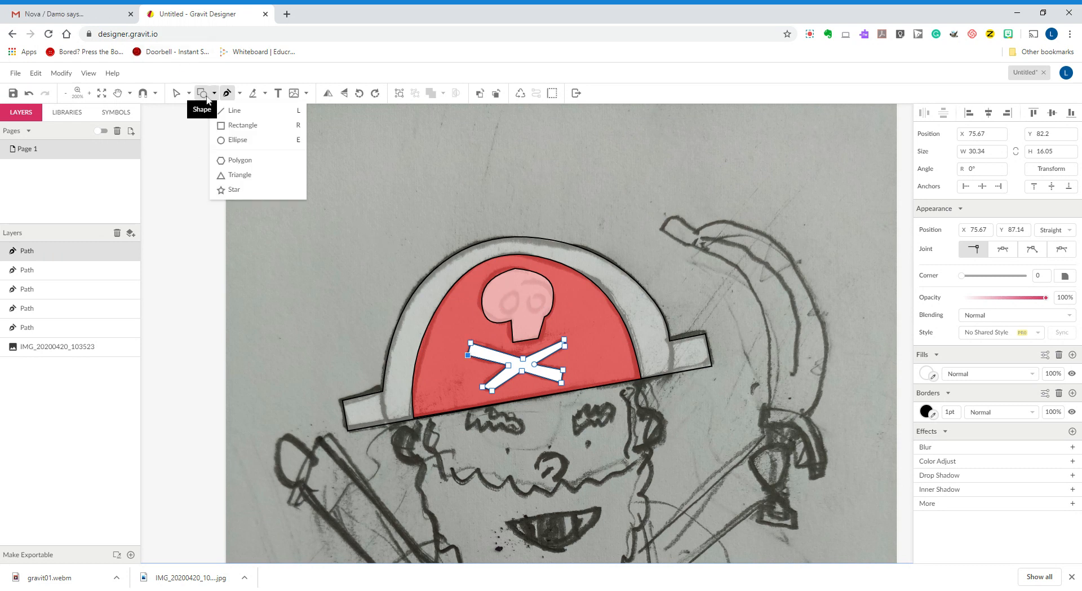
{"action": "left_click", "coordinate": [237, 142]}
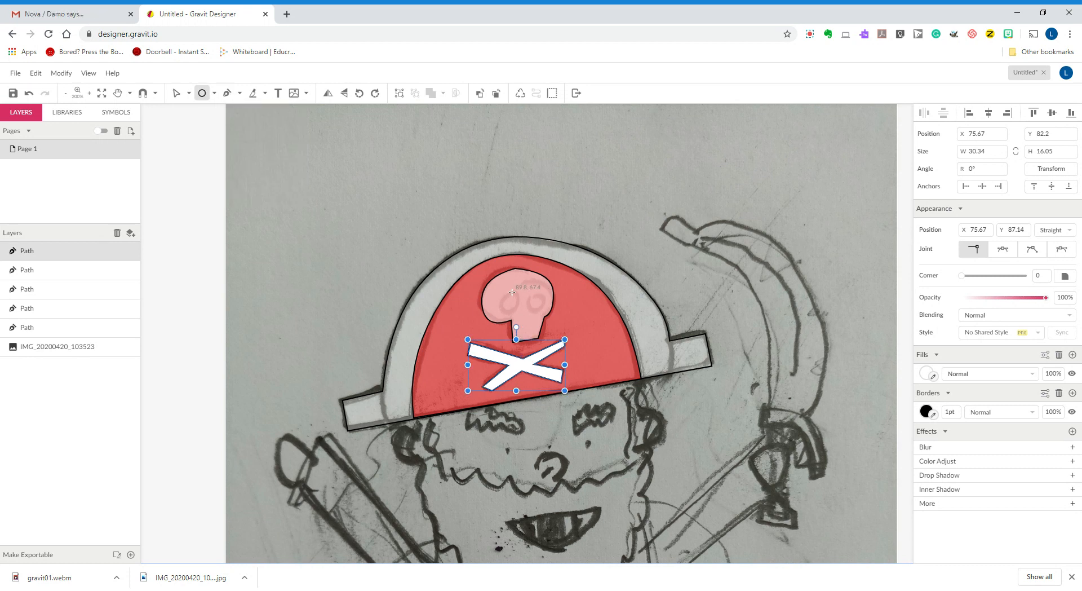
{"action": "left_click_drag", "start_coordinate": [501, 294], "coordinate": [519, 311]}
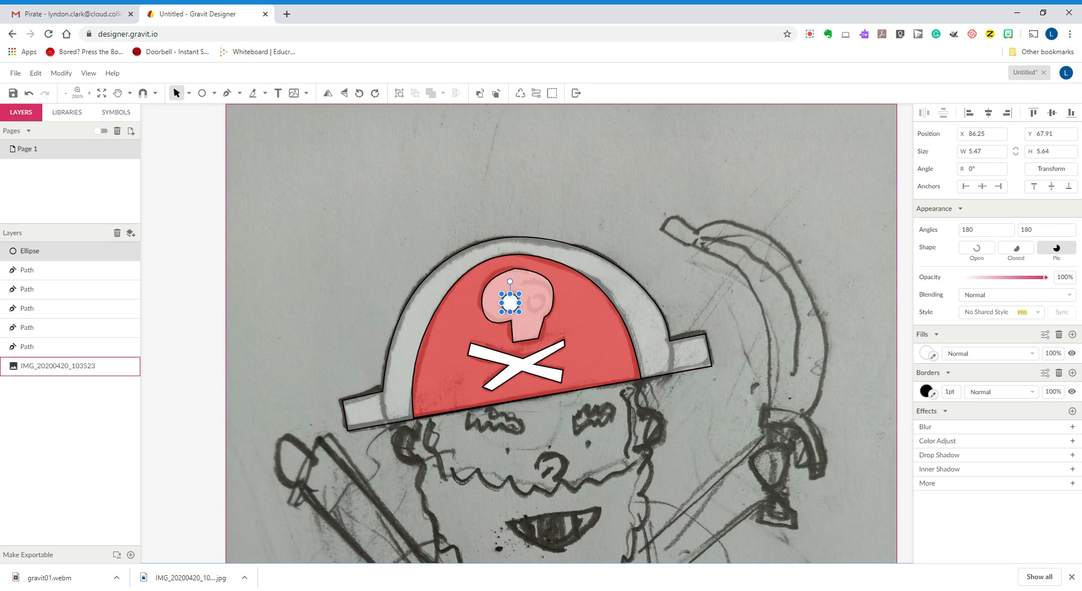
{"action": "left_click", "coordinate": [1053, 354]}
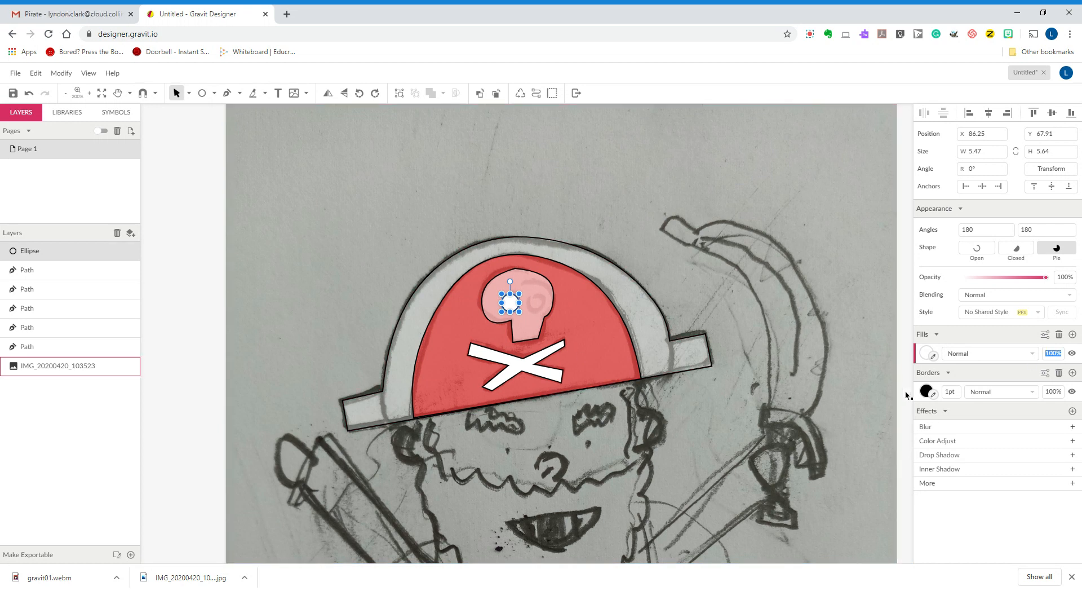
{"action": "left_click", "coordinate": [200, 96]}
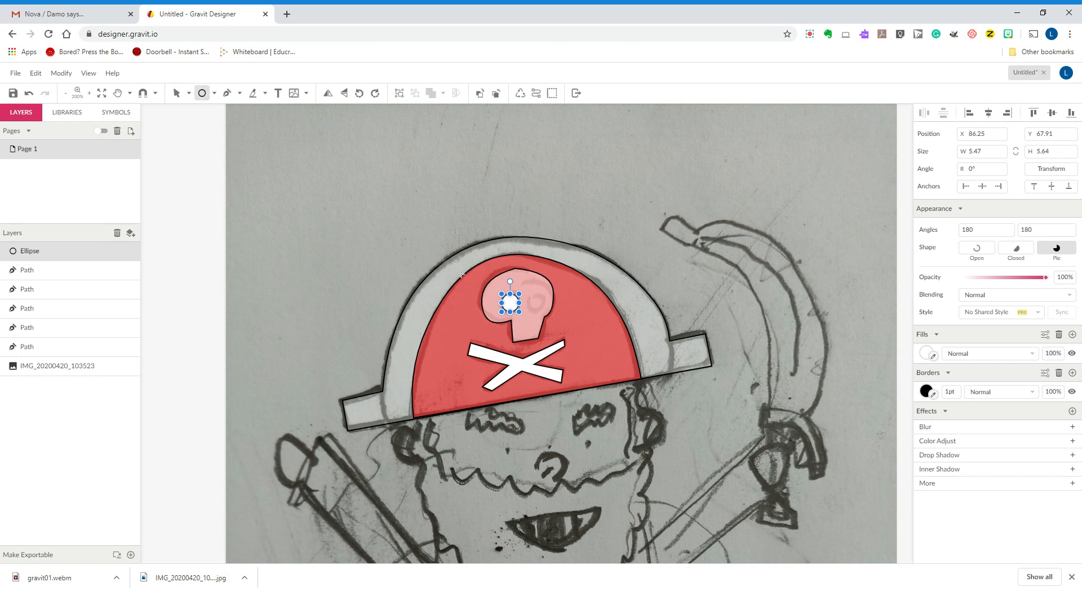
{"action": "left_click_drag", "start_coordinate": [528, 295], "coordinate": [543, 310]}
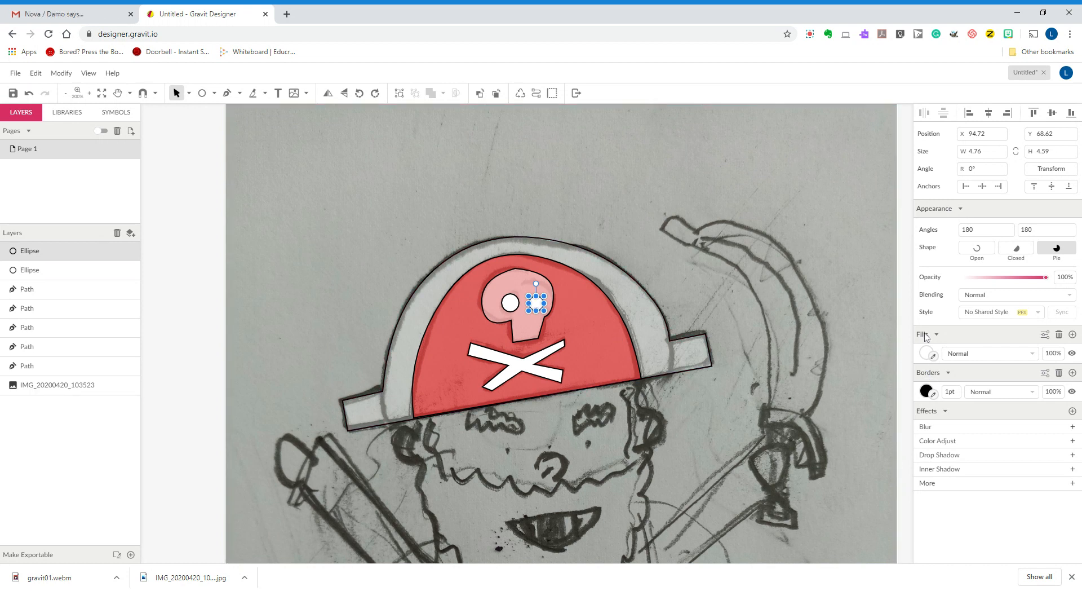
Step: Fill both eye-socket ellipses on the skull with black (#000000)
{"action": "left_click", "coordinate": [926, 353]}
{"action": "left_click_drag", "start_coordinate": [942, 424], "coordinate": [921, 449]}
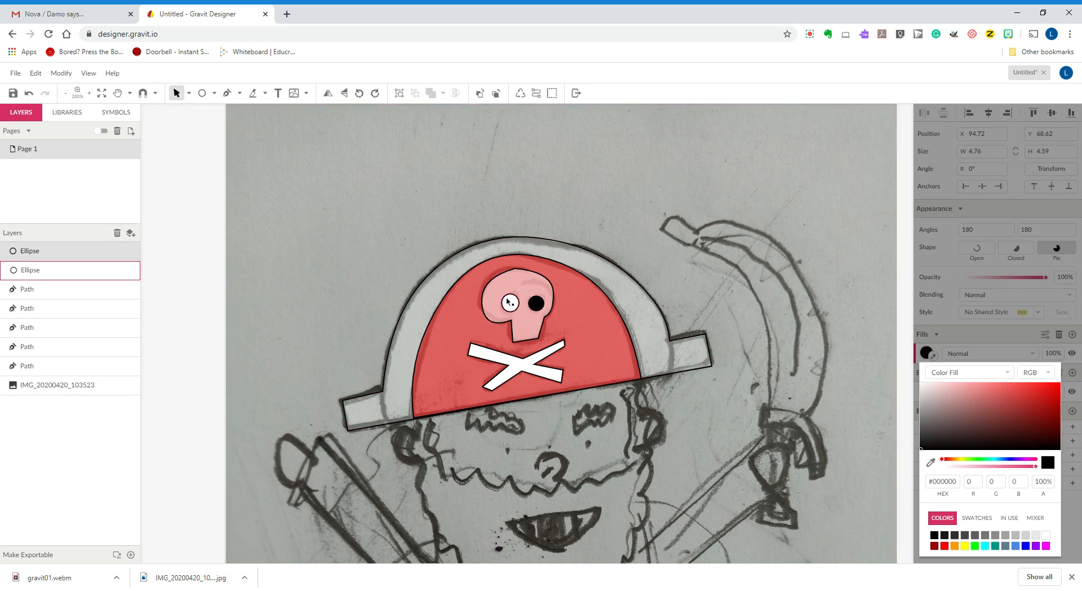
{"action": "left_click", "coordinate": [507, 305]}
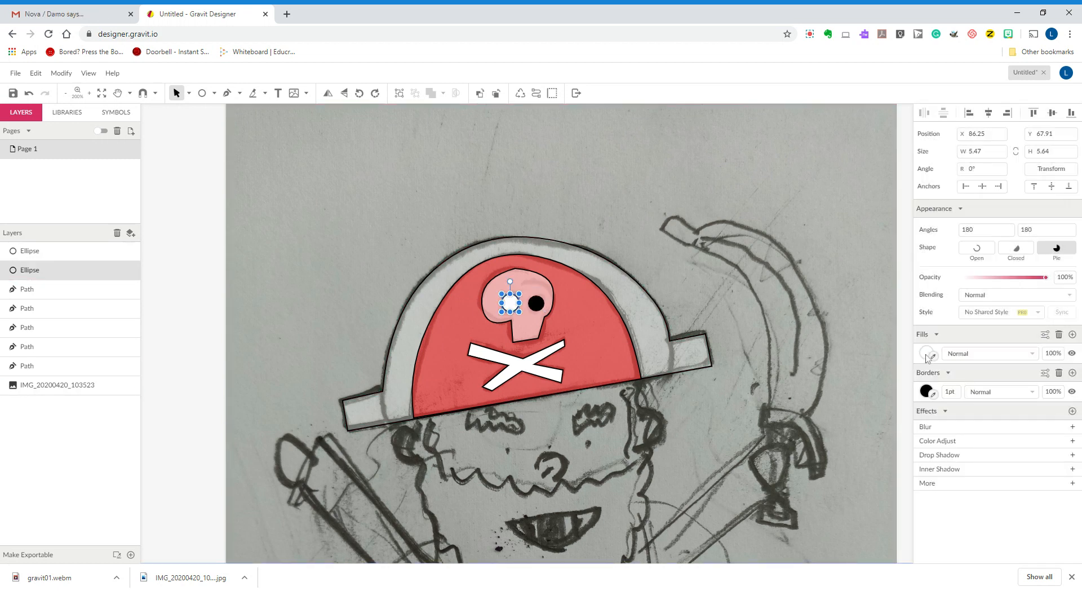
{"action": "left_click", "coordinate": [926, 354]}
{"action": "left_click_drag", "start_coordinate": [935, 417], "coordinate": [921, 449]}
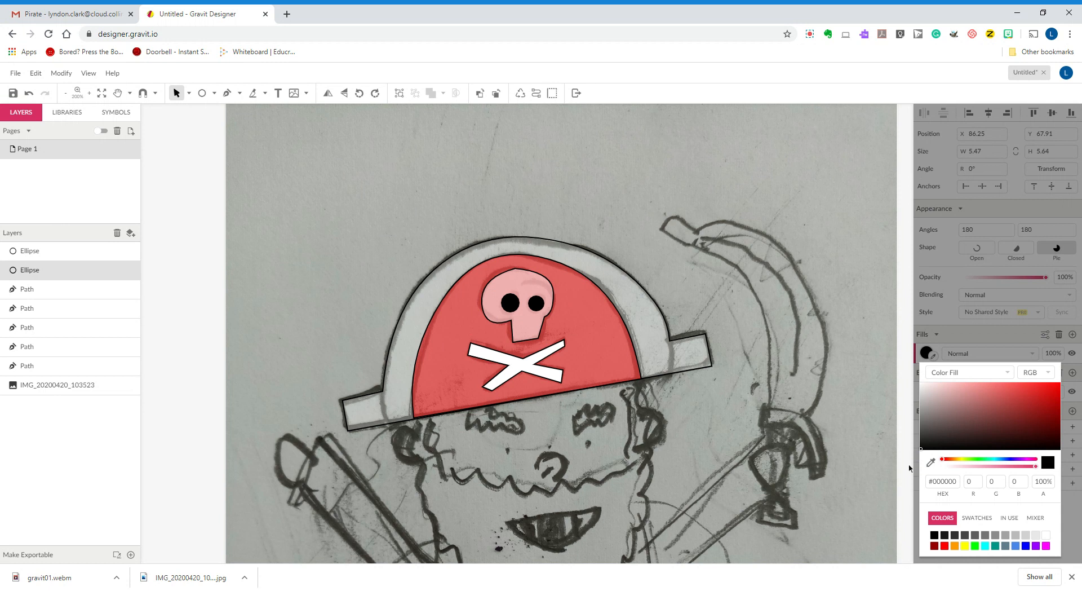
{"action": "left_click", "coordinate": [549, 262]}
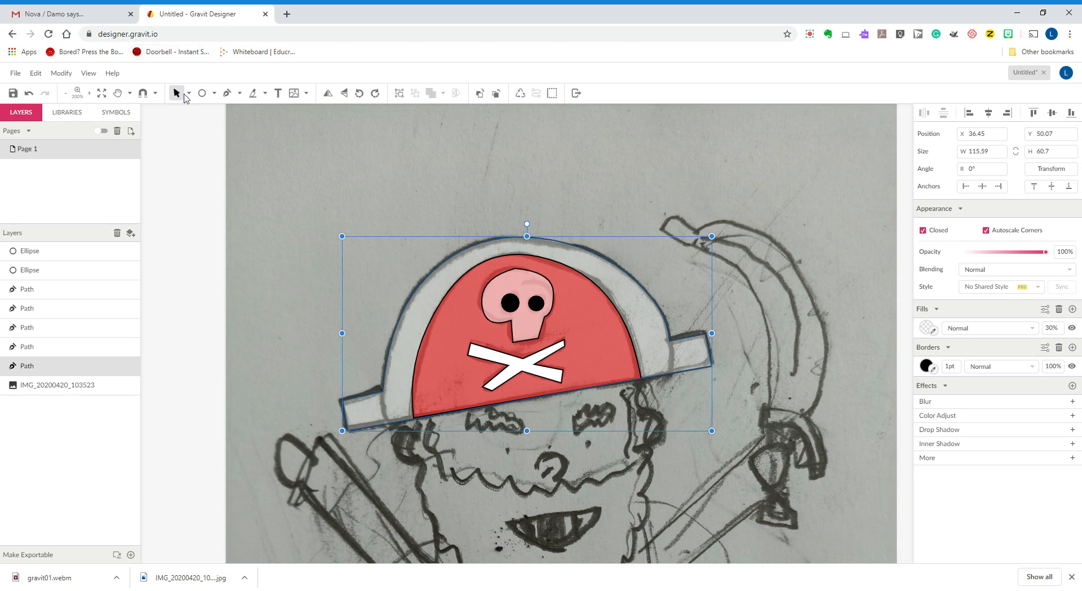
Step: Set the skull shape's fill opacity to 100%
{"action": "left_click", "coordinate": [368, 381]}
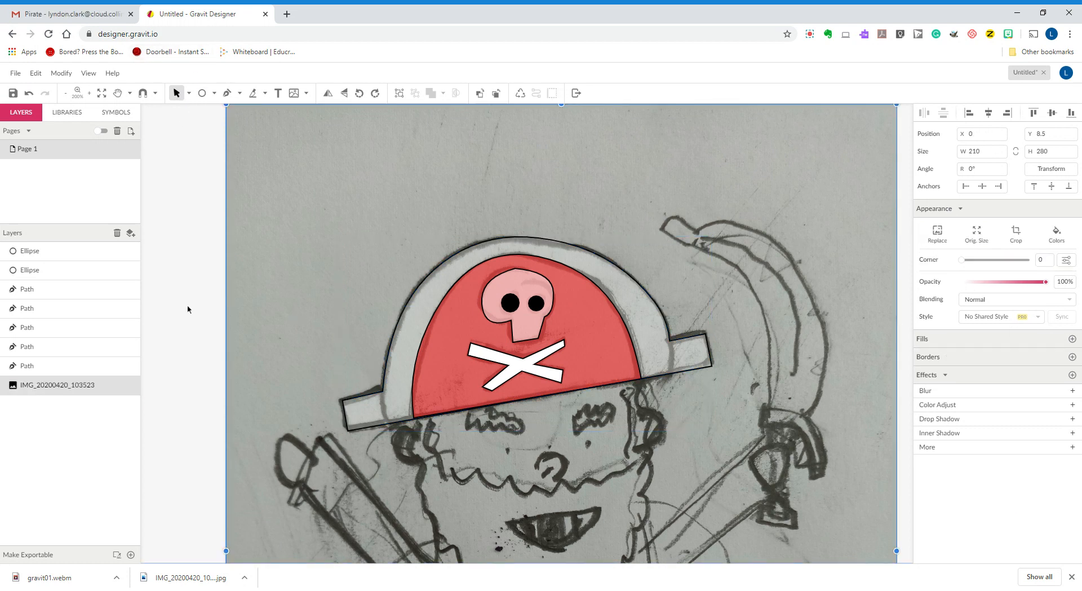
{"action": "left_click", "coordinate": [496, 285]}
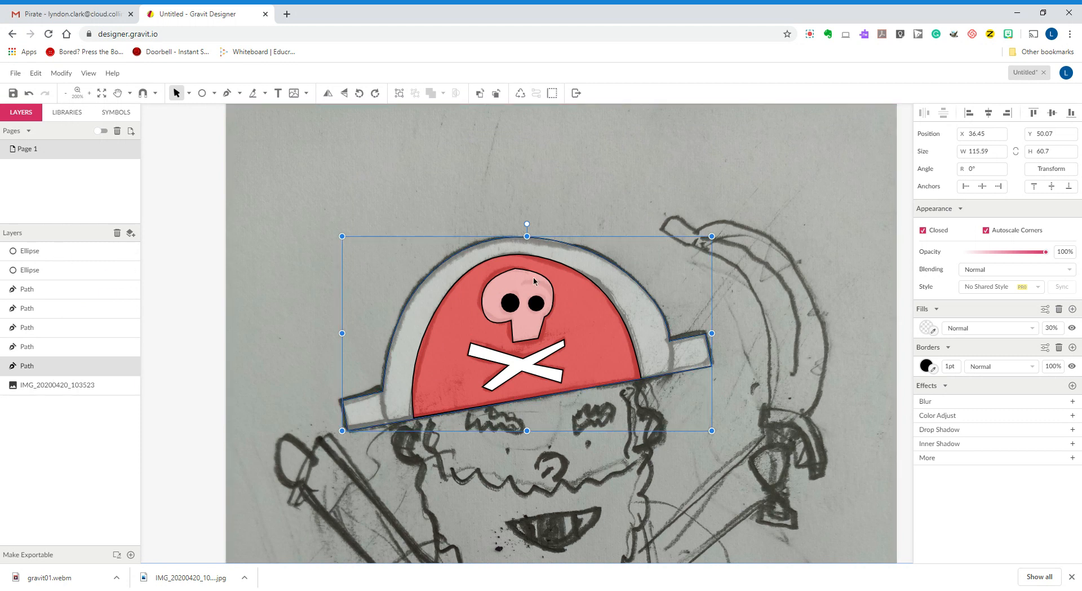
{"action": "left_click", "coordinate": [42, 350]}
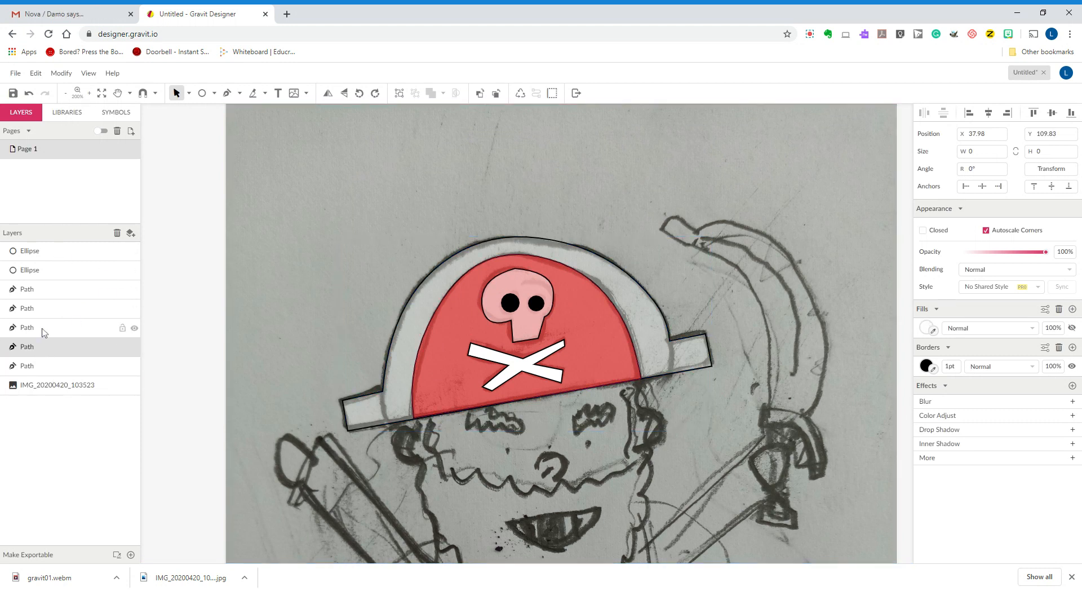
{"action": "left_click", "coordinate": [43, 330]}
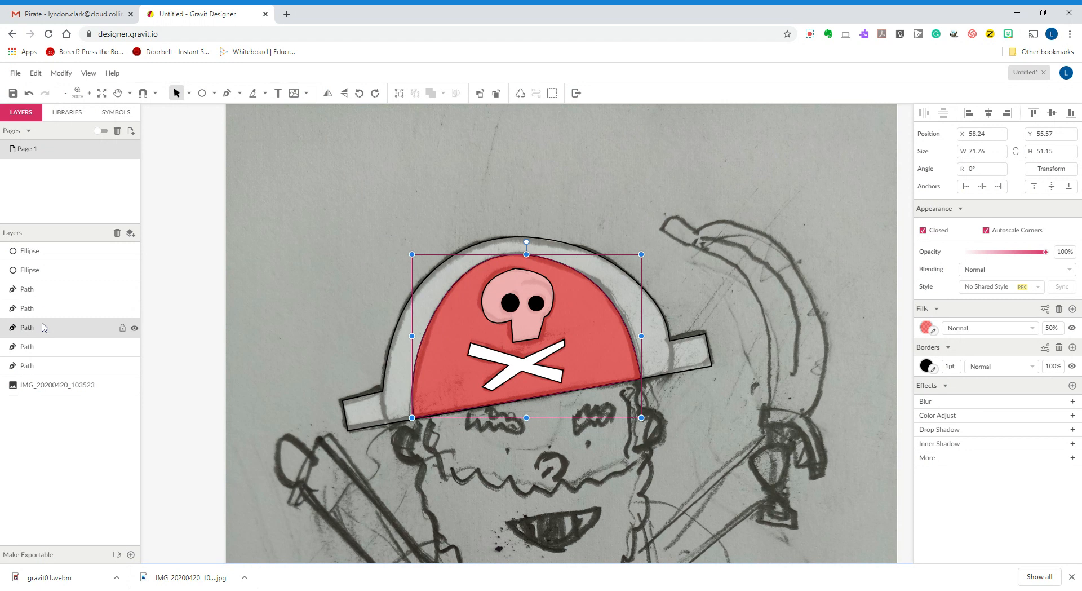
{"action": "left_click", "coordinate": [44, 309]}
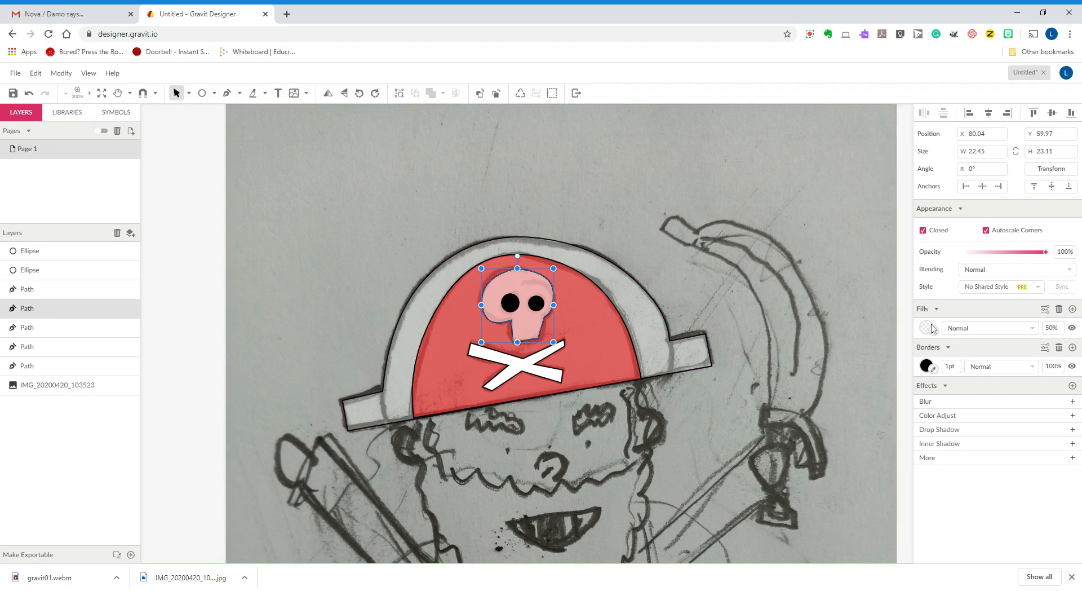
{"action": "left_click", "coordinate": [1052, 327]}
{"action": "type", "text": "100"}
{"action": "key", "text": "Return"}
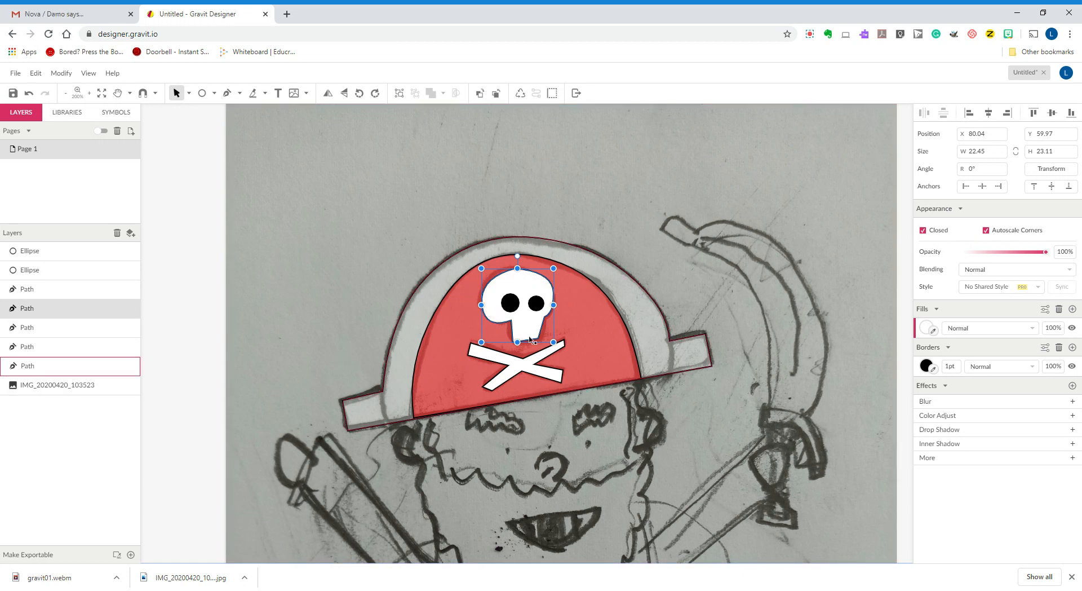
Step: Change the fill colour of the hat's outer shape to yellow (#EAFF00)
{"action": "left_click", "coordinate": [444, 306]}
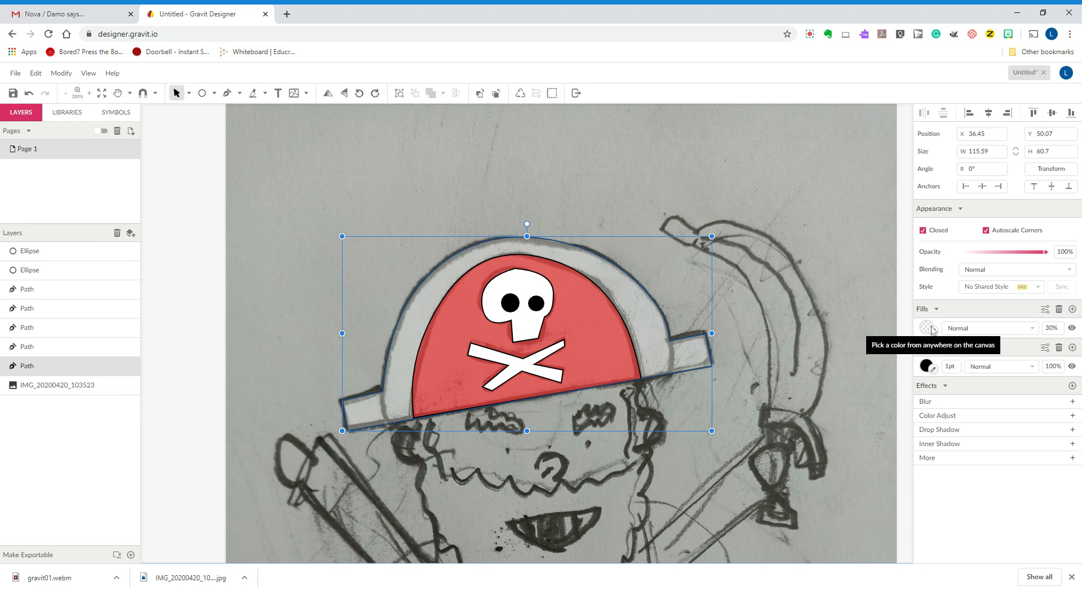
{"action": "left_click", "coordinate": [926, 328]}
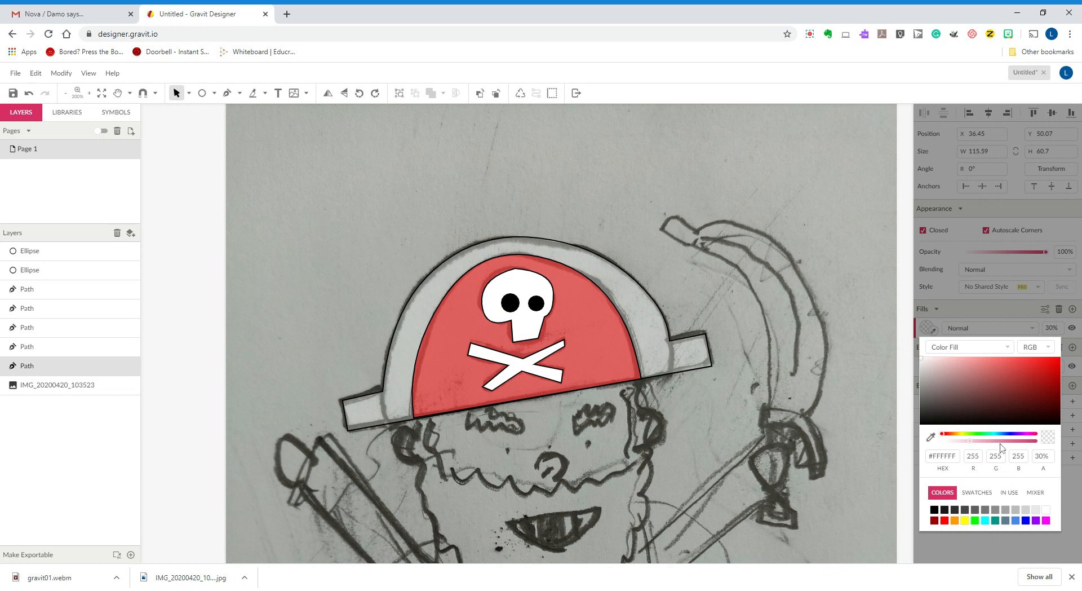
{"action": "left_click", "coordinate": [958, 434]}
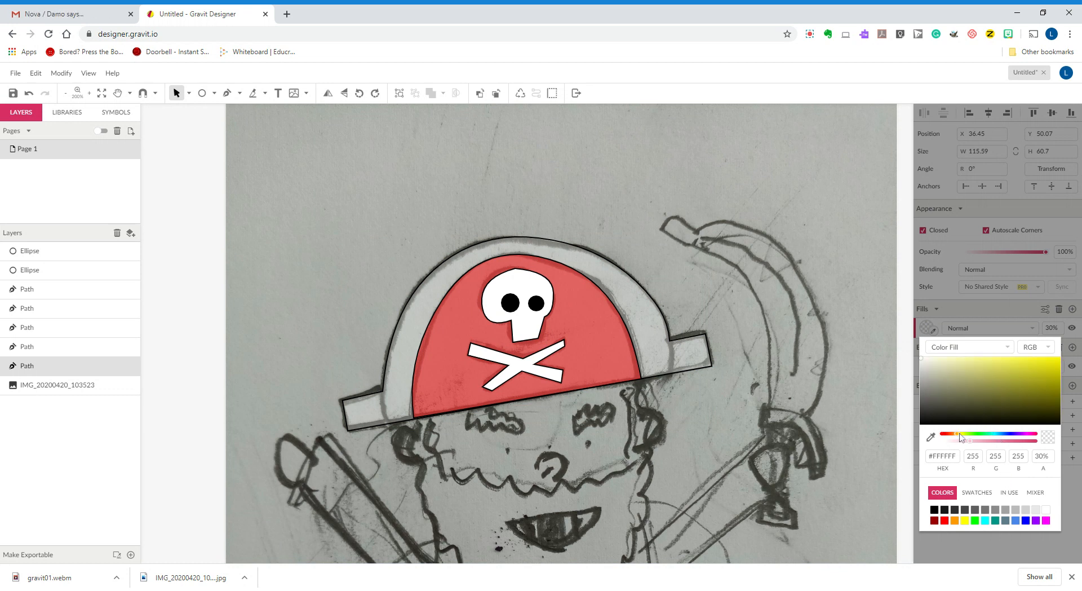
{"action": "left_click_drag", "start_coordinate": [959, 437], "coordinate": [962, 437]}
{"action": "left_click_drag", "start_coordinate": [1030, 372], "coordinate": [1061, 356]}
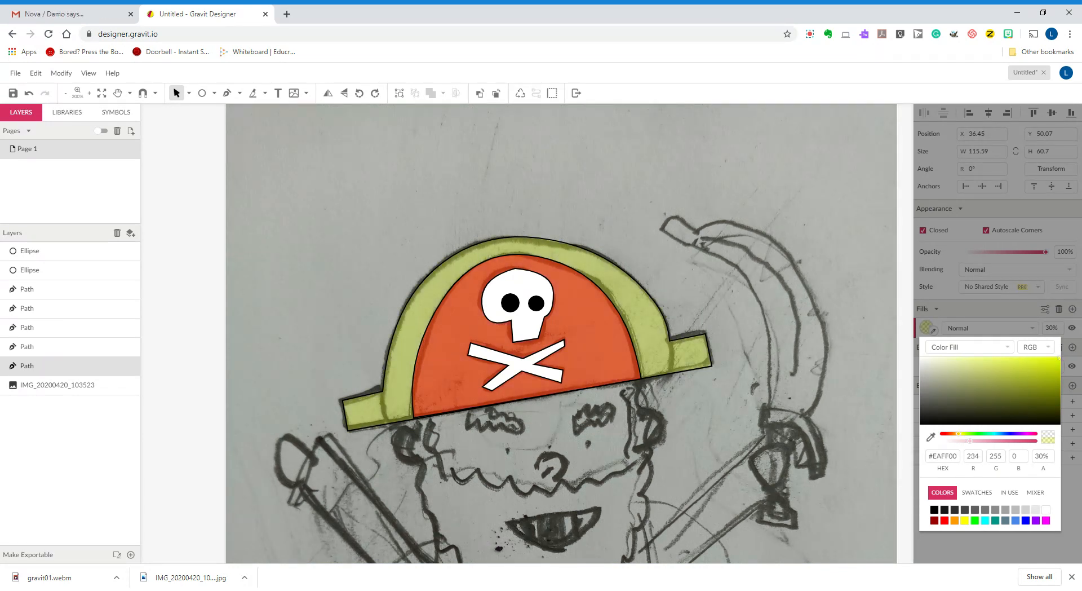
{"action": "left_click_drag", "start_coordinate": [941, 391], "coordinate": [1061, 357]}
{"action": "left_click", "coordinate": [1072, 492]}
Step: Set the fill opacity of the hat's outer shape to 100%
{"action": "left_click", "coordinate": [1052, 328]}
{"action": "type", "text": "100"}
{"action": "key", "text": "Return"}
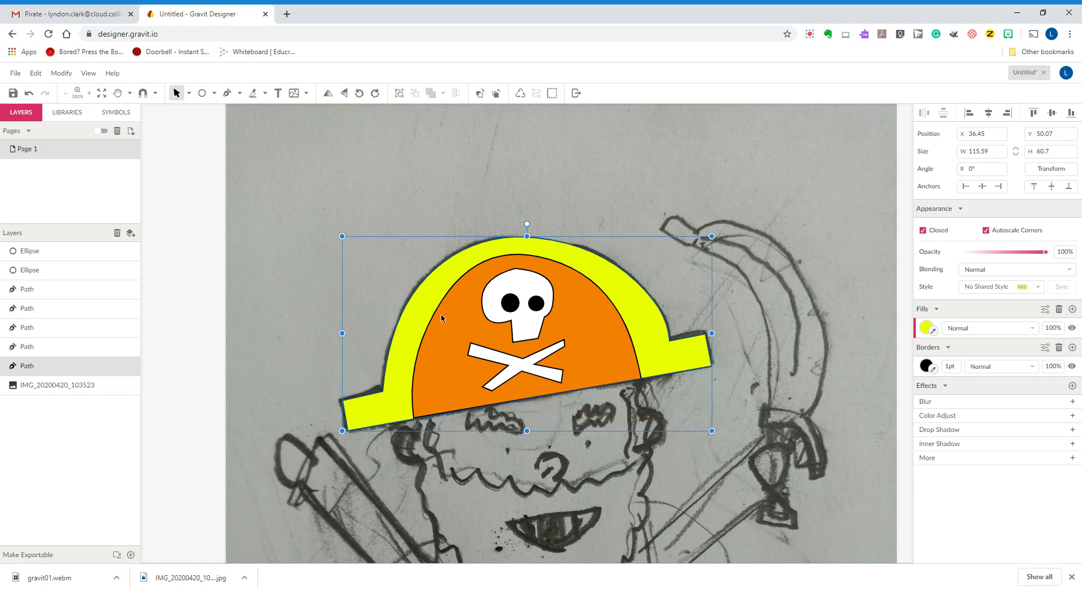
Step: Set the fill opacity of the hat's inner dome shape to 100%
{"action": "left_click", "coordinate": [54, 308]}
{"action": "left_click", "coordinate": [55, 289]}
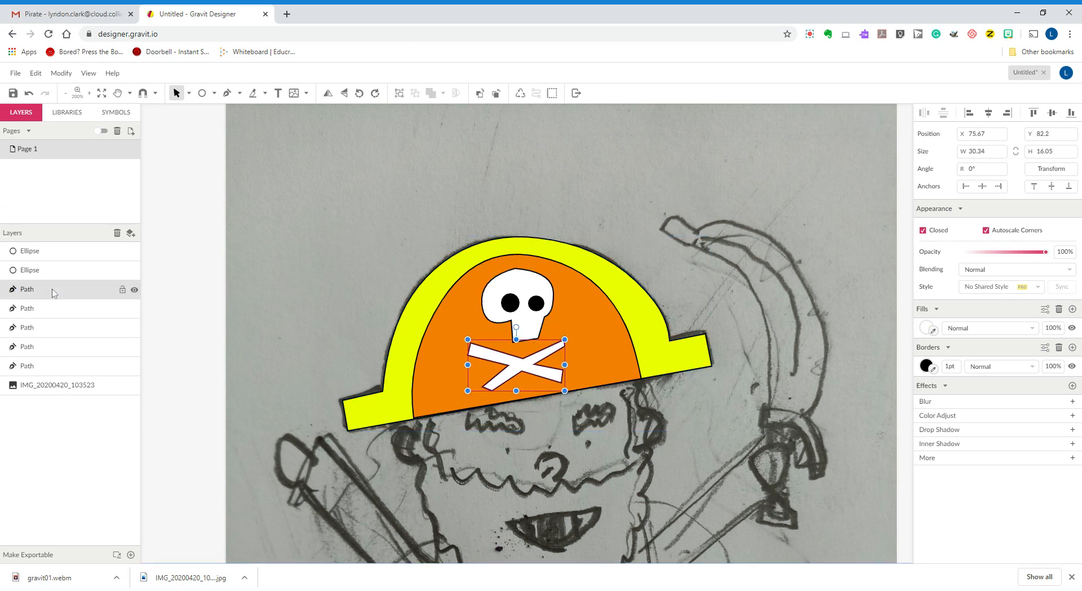
{"action": "left_click", "coordinate": [49, 332]}
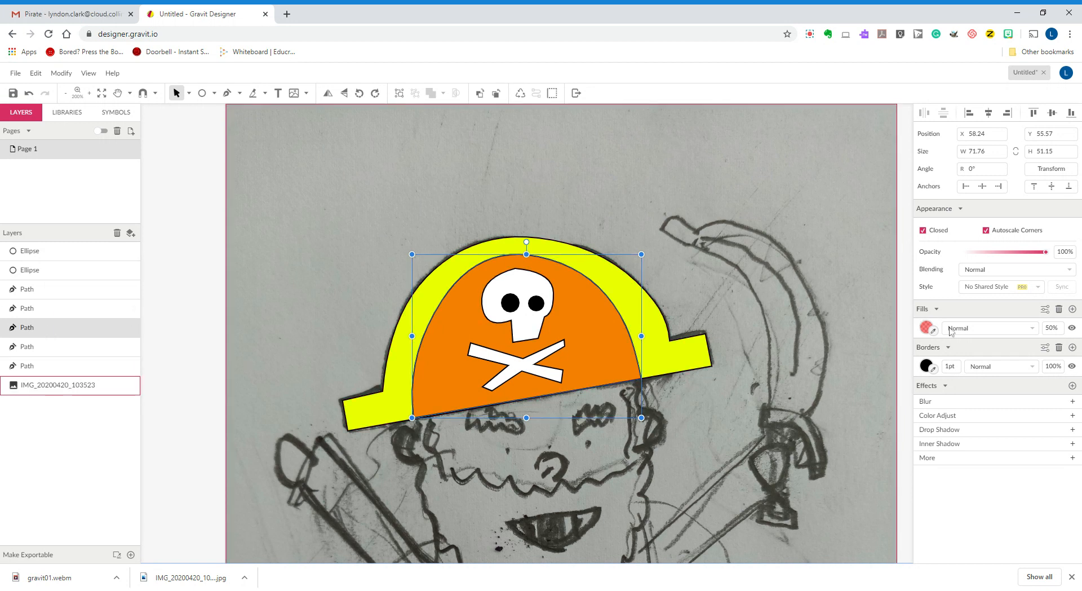
{"action": "left_click", "coordinate": [1051, 328]}
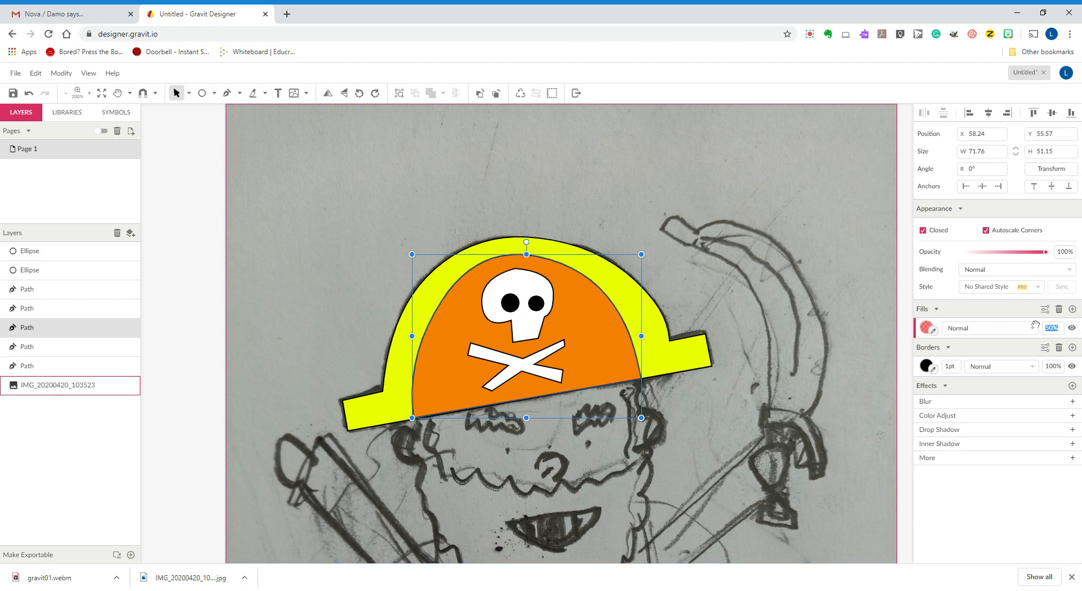
{"action": "type", "text": "100"}
{"action": "key", "text": "Return"}
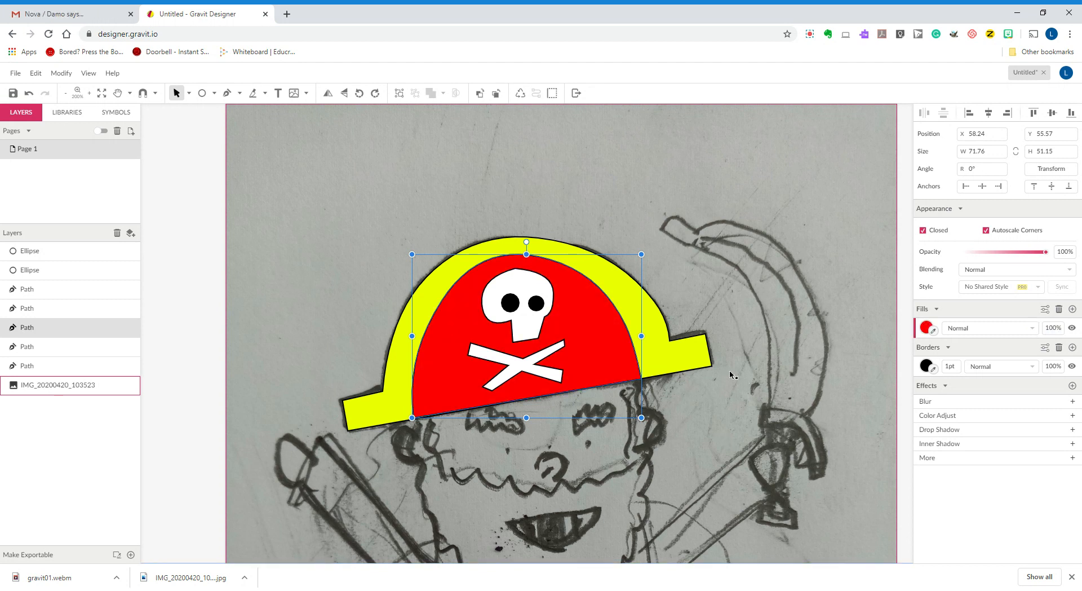
Step: Change the fill colour of the hat's outer shape to black (#000000)
{"action": "left_click", "coordinate": [697, 345]}
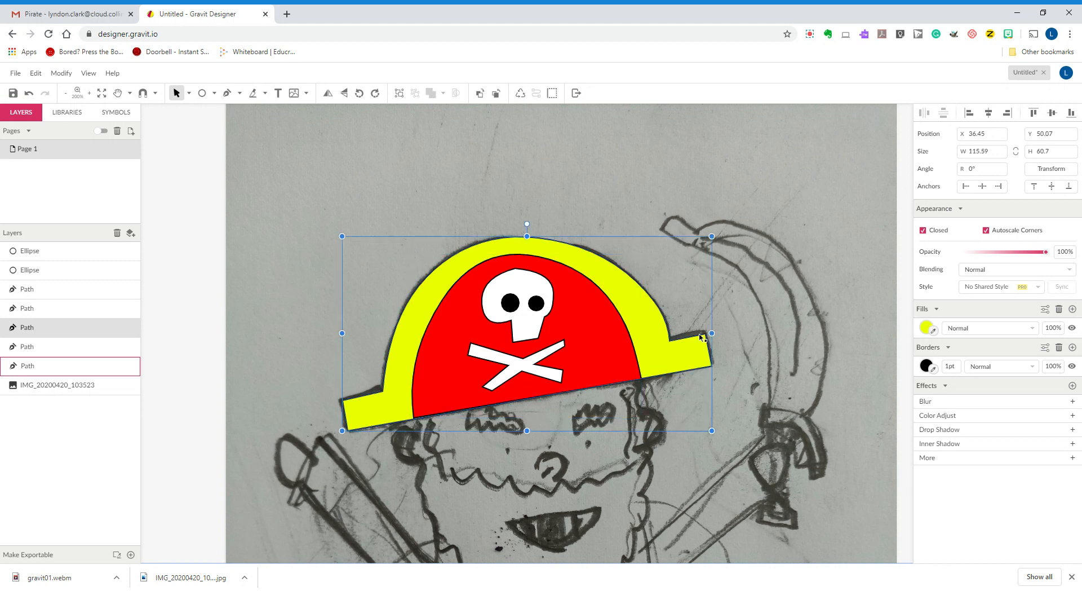
{"action": "left_click", "coordinate": [925, 328]}
{"action": "left_click_drag", "start_coordinate": [952, 408], "coordinate": [883, 461]}
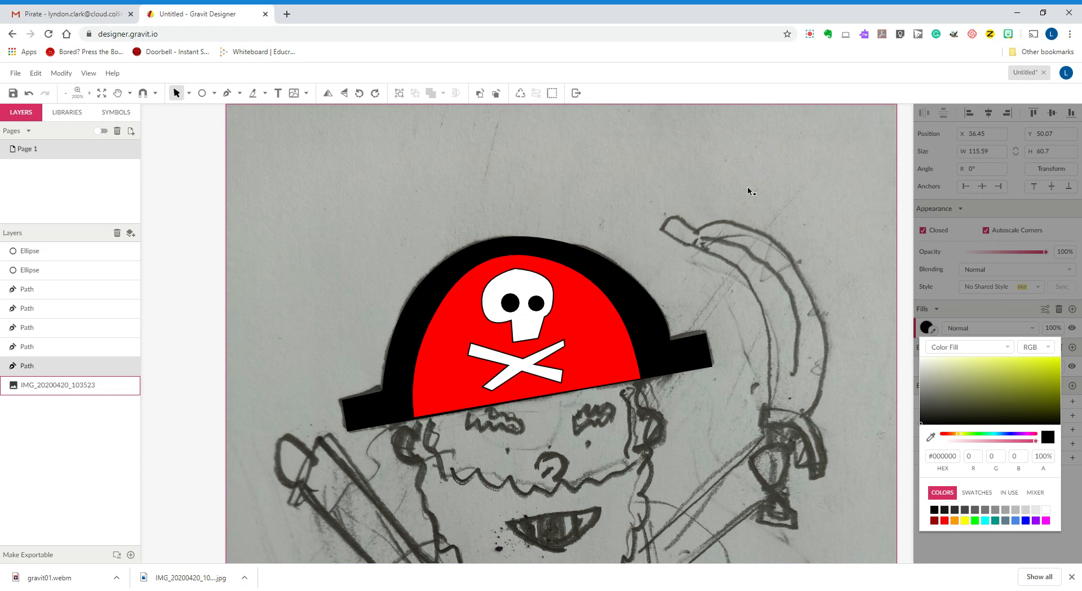
{"action": "left_click", "coordinate": [727, 238]}
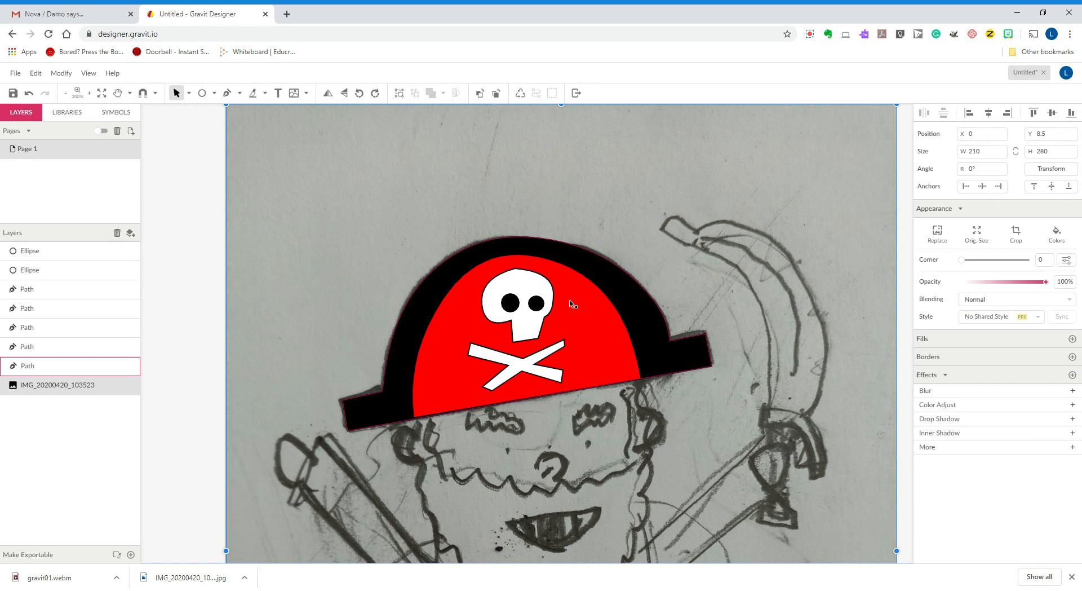
{"action": "scroll", "coordinate": [654, 275], "scroll_direction": "down", "scroll_amount": 3}
{"action": "scroll", "coordinate": [654, 275], "scroll_direction": "up", "scroll_amount": 1}
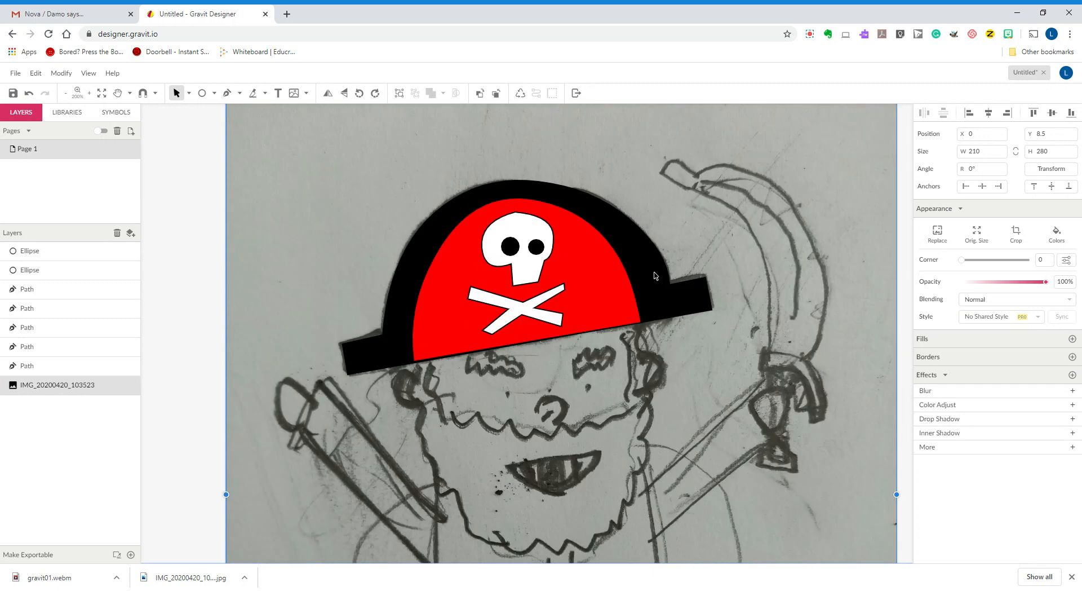